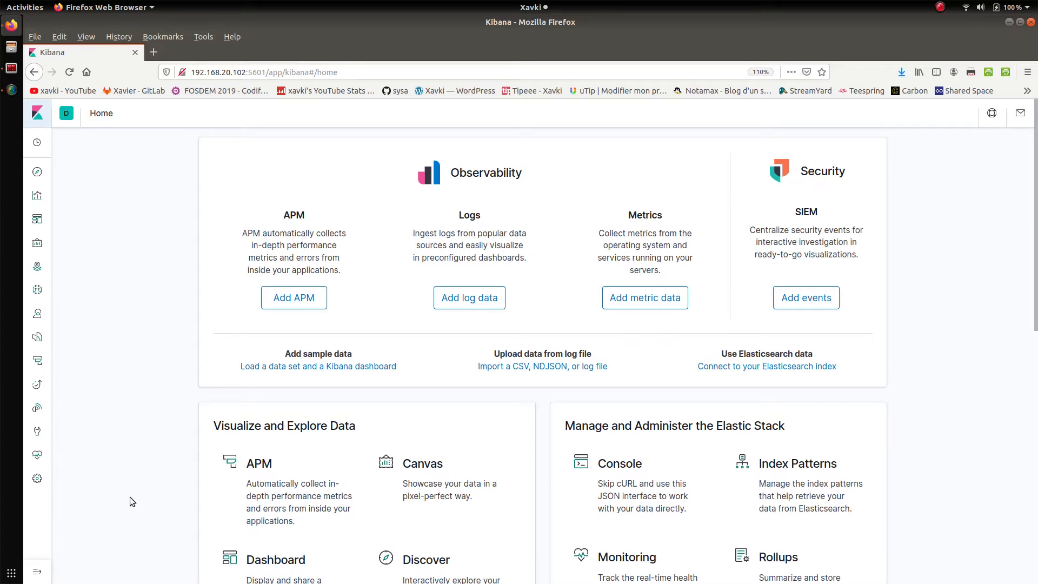
View the kibana_sample_data_logs records in Discover and return to the home page
click(37, 571)
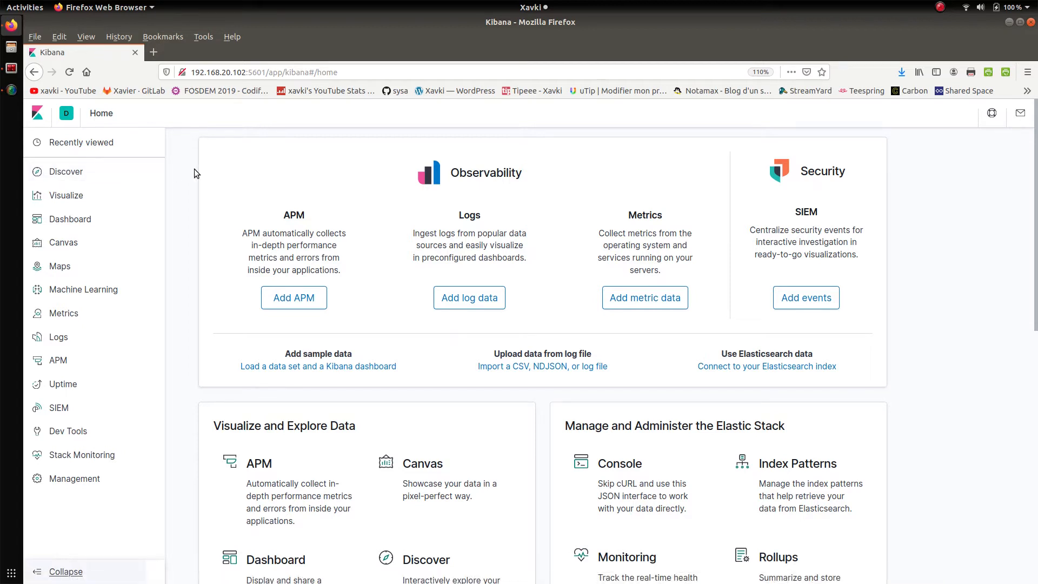
click(93, 168)
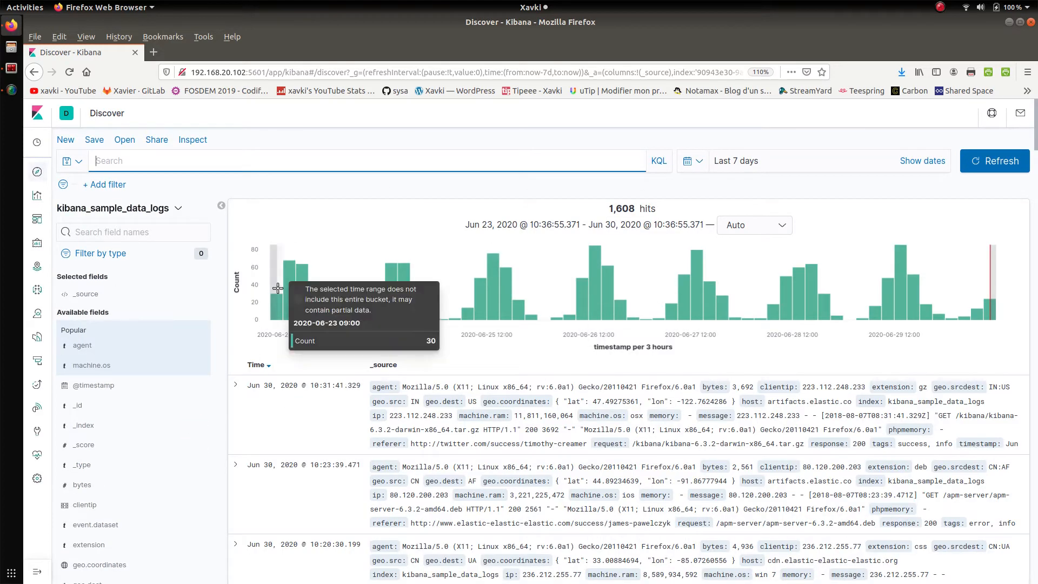
click(37, 113)
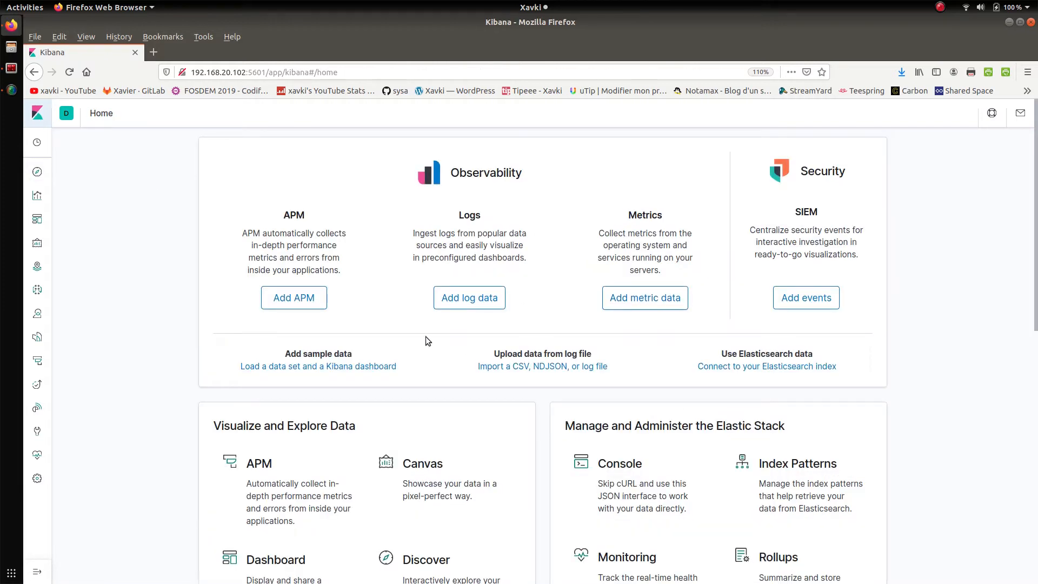
Open the sample data sets page and check the Sample web logs entry
click(369, 361)
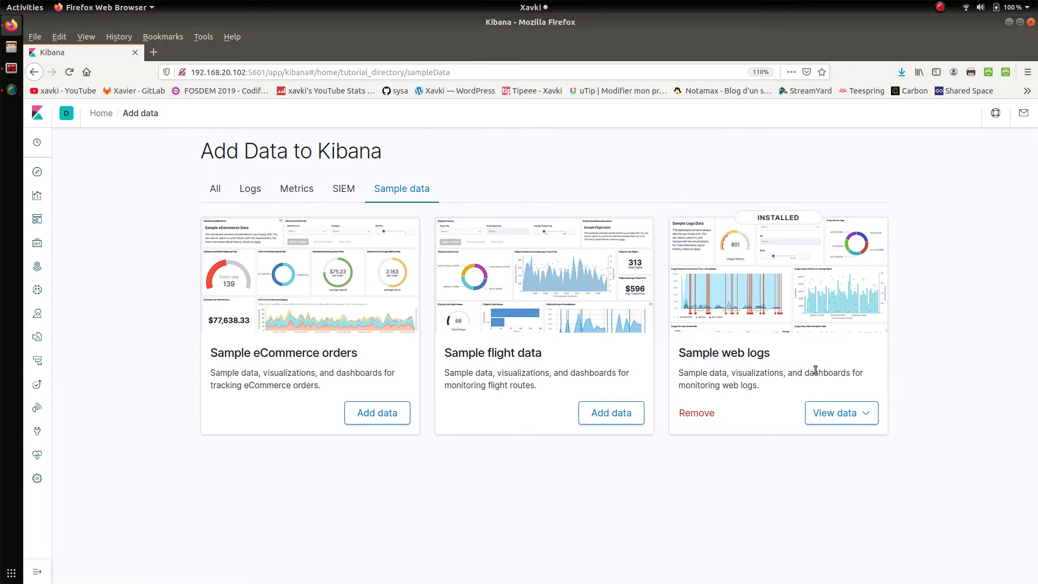
drag(770, 353, 658, 354)
click(797, 365)
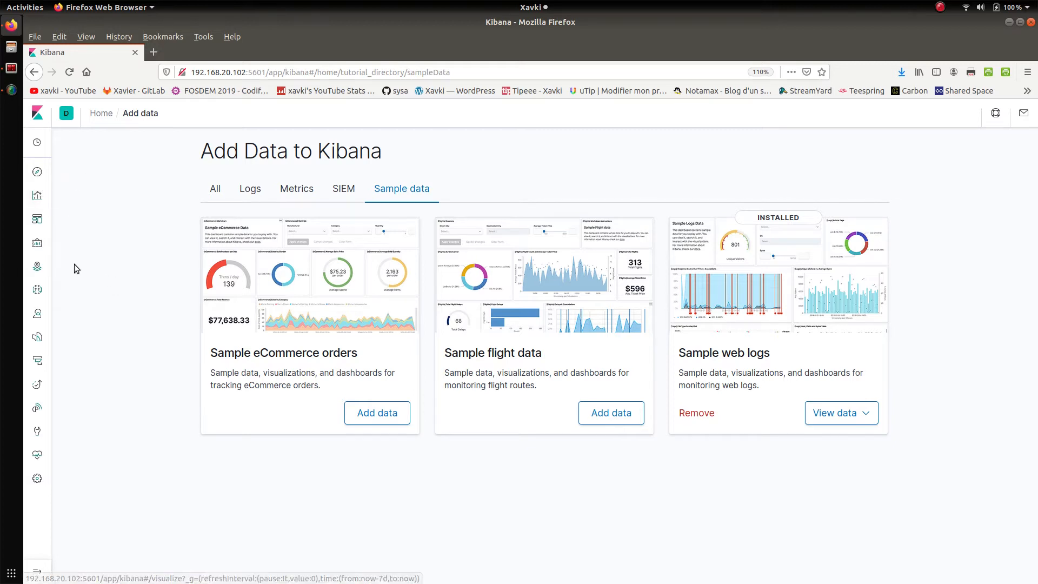
Open the list of saved visualizations, search it for "nginx" and clear the search
click(35, 571)
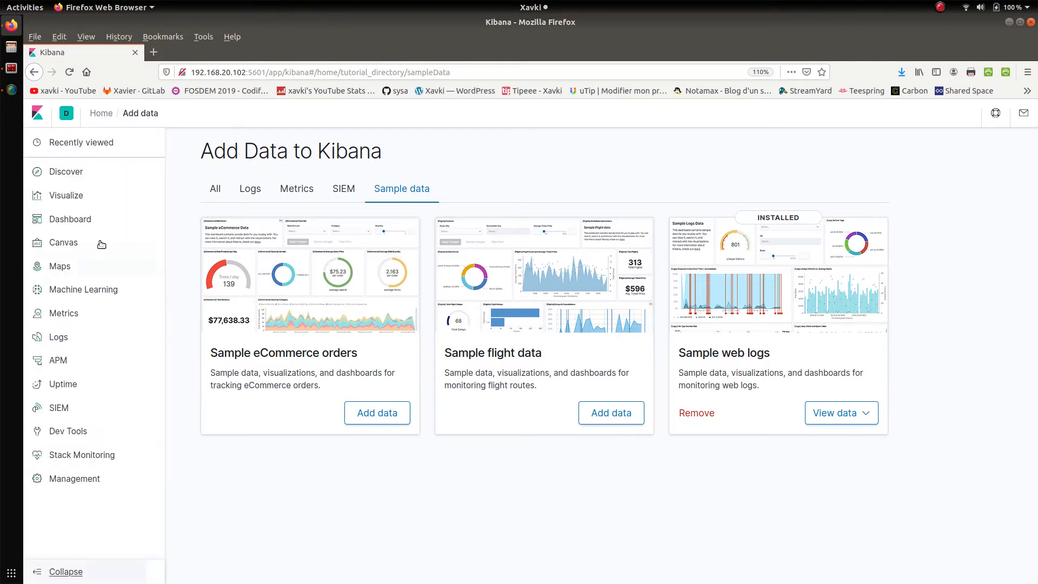
click(86, 203)
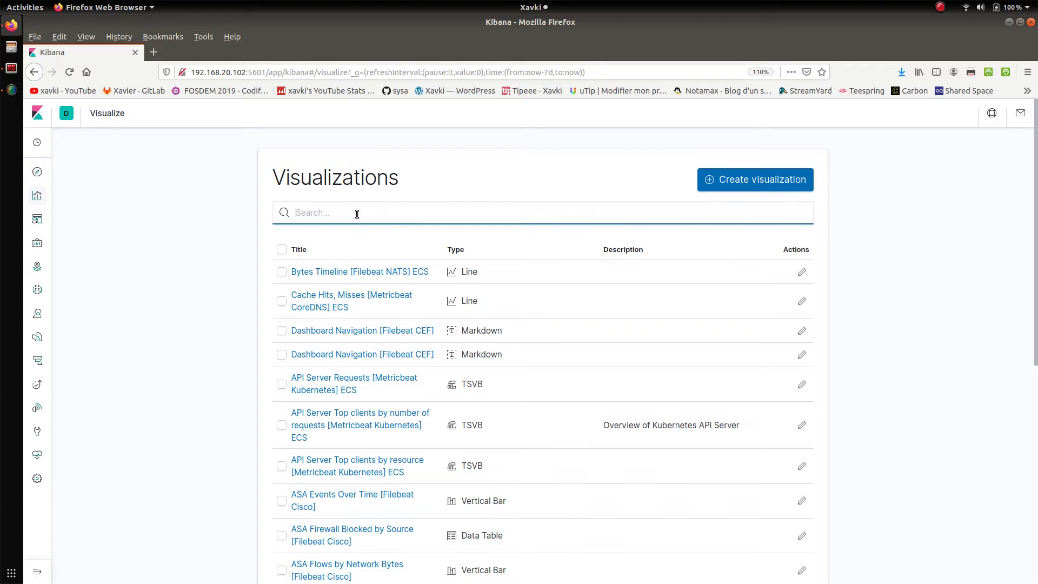
text(nginx)
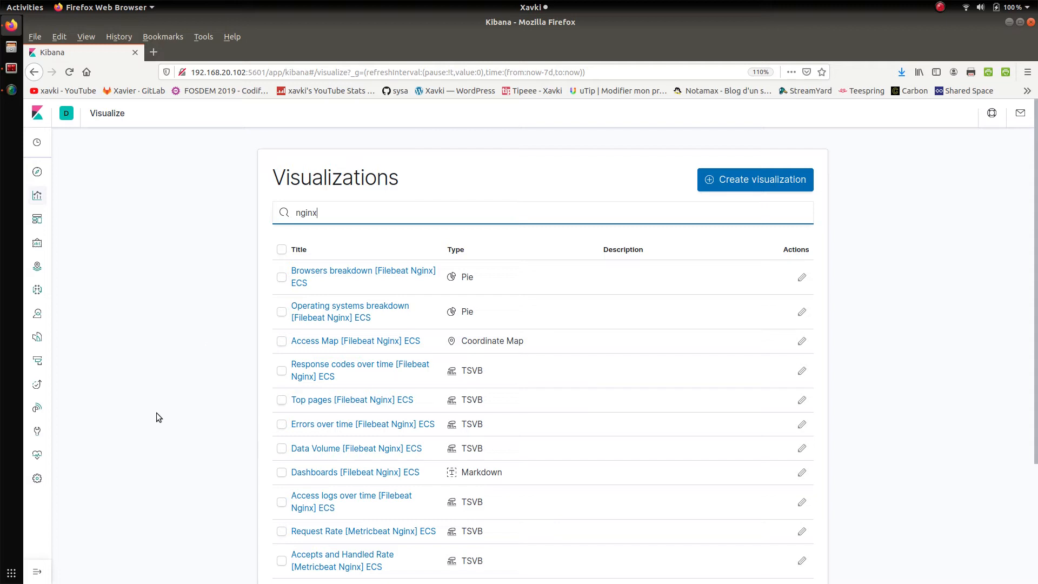
drag(336, 217, 258, 212)
key(BackSpace)
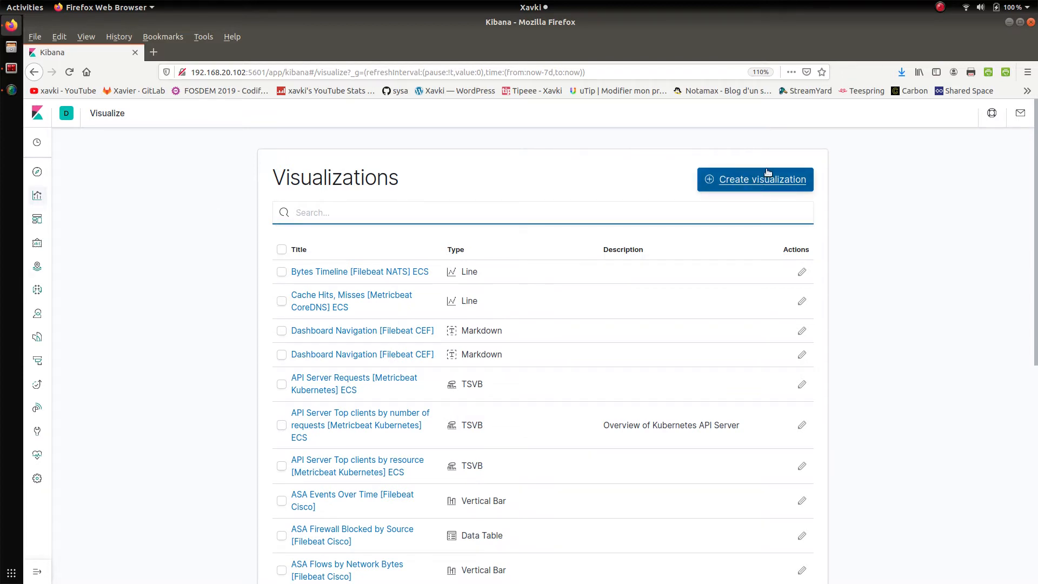
Create a new visualization of the Lens type
click(774, 186)
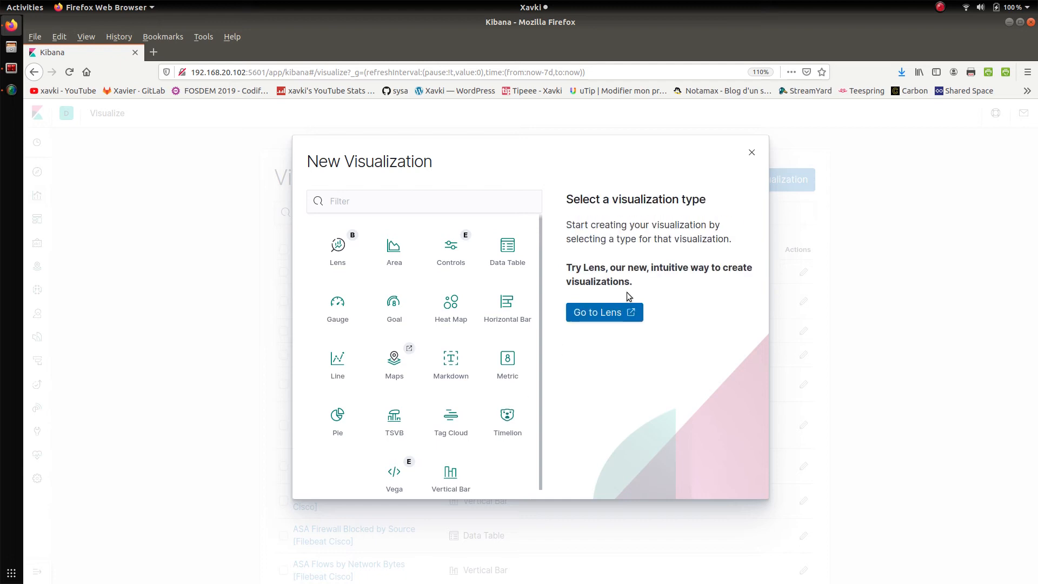
click(344, 255)
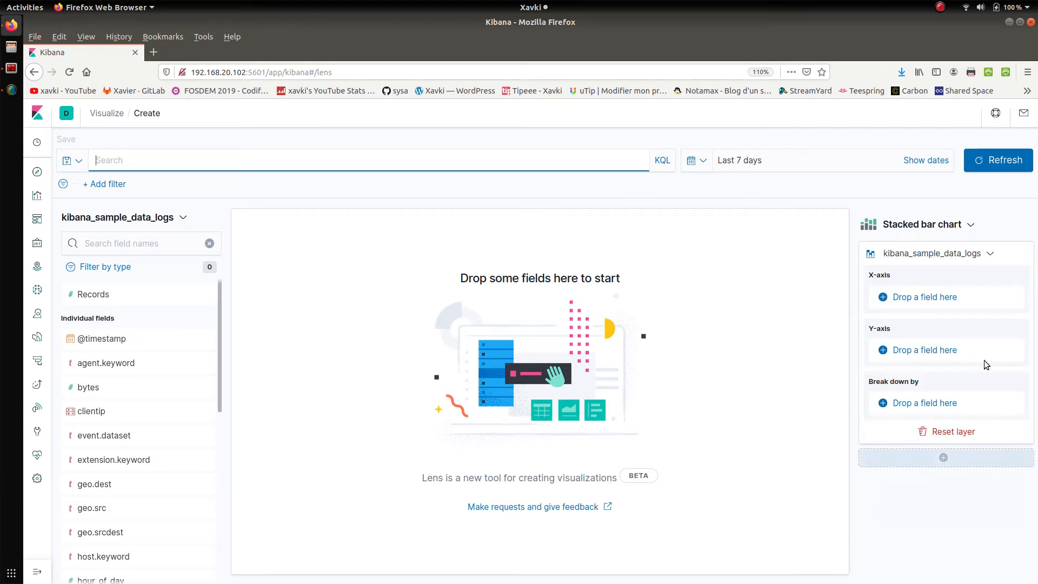
Examine the chart types and index patterns that Lens offers without changing the selection
click(973, 224)
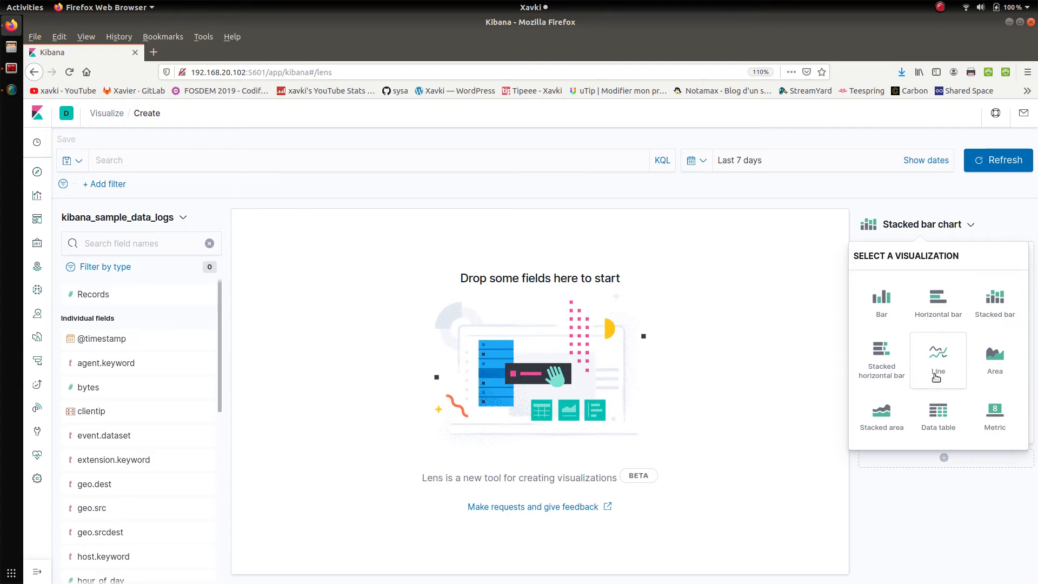
click(867, 192)
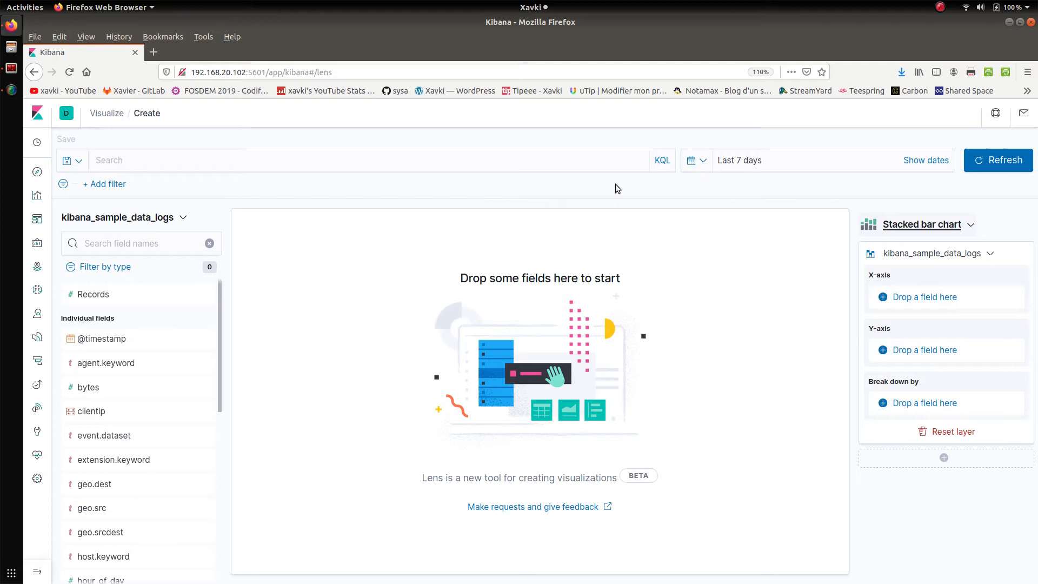
click(183, 221)
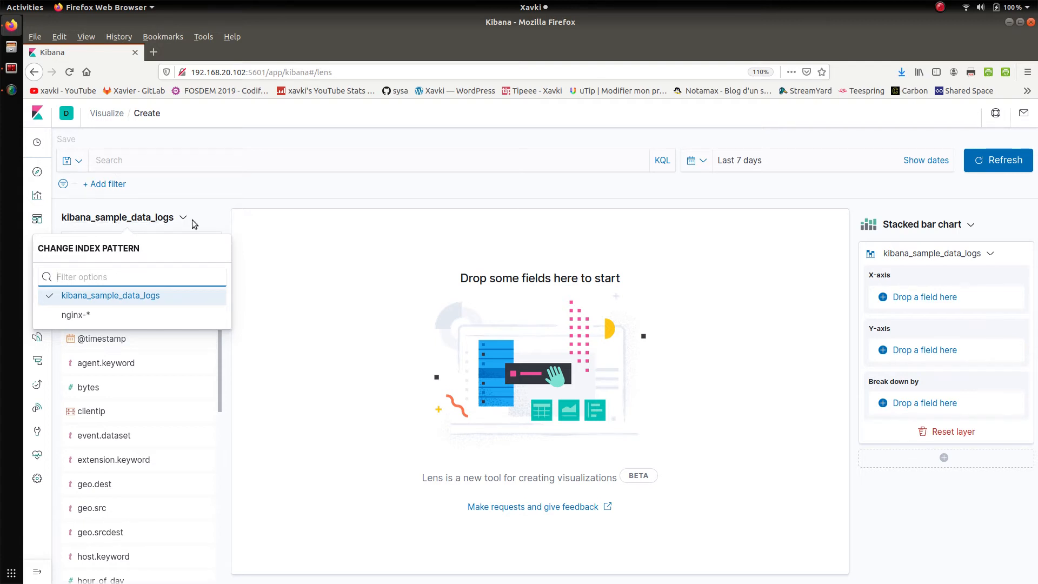
click(240, 199)
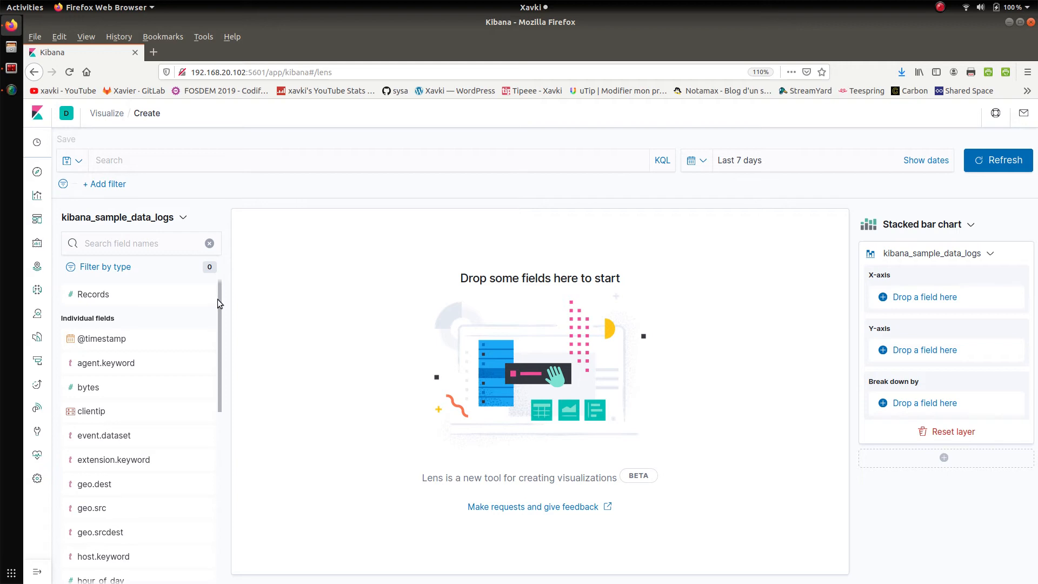
drag(219, 300, 245, 245)
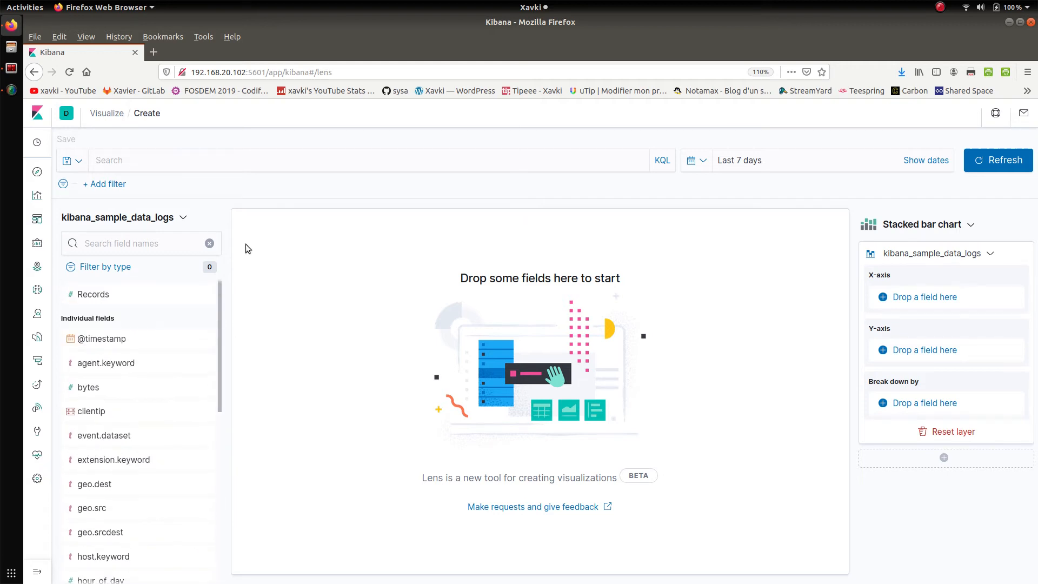
Switch the chart type to Bar and back to Stacked bar
click(974, 225)
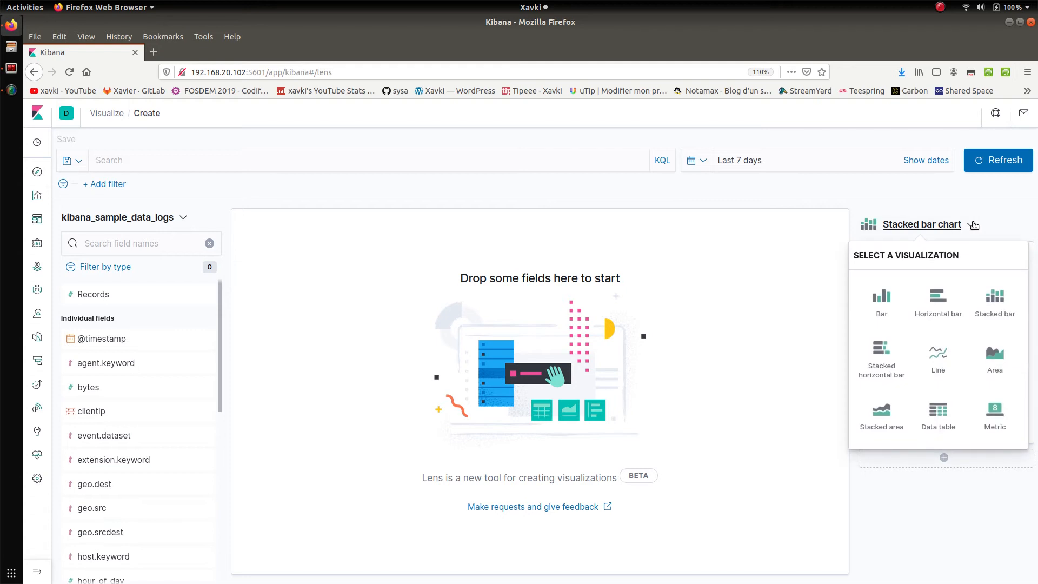
click(885, 312)
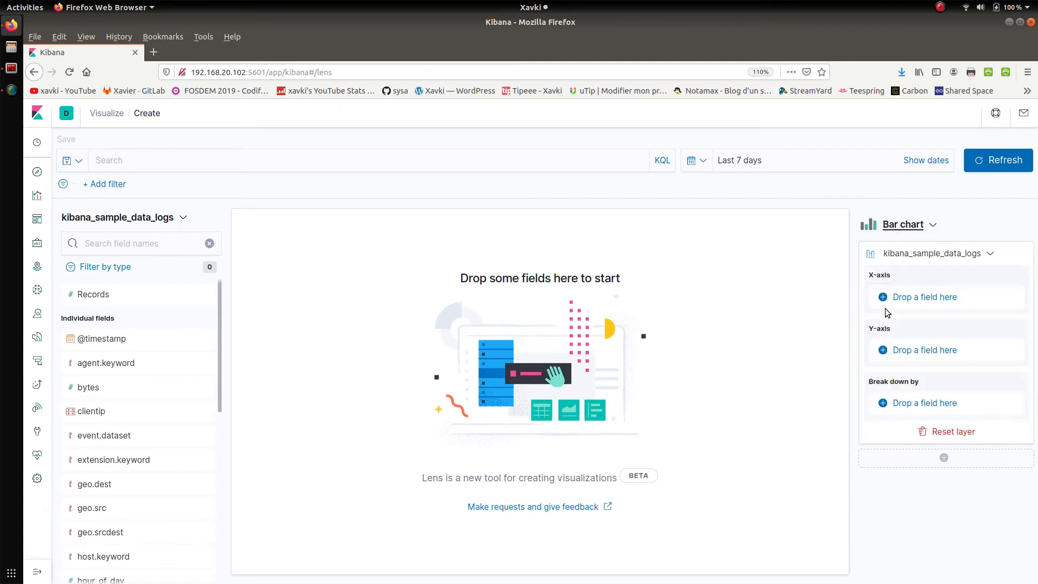
click(926, 228)
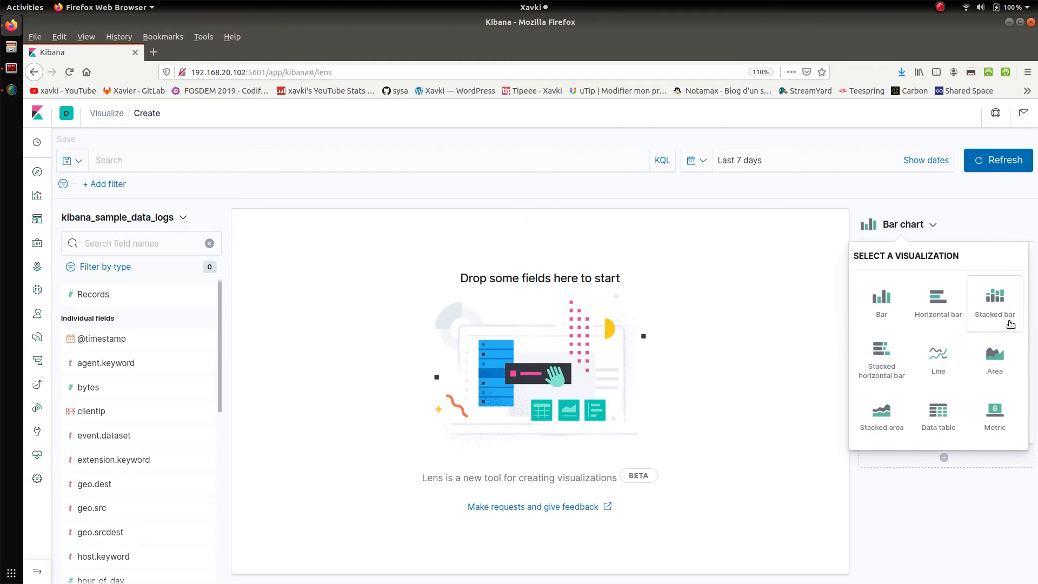
click(1009, 323)
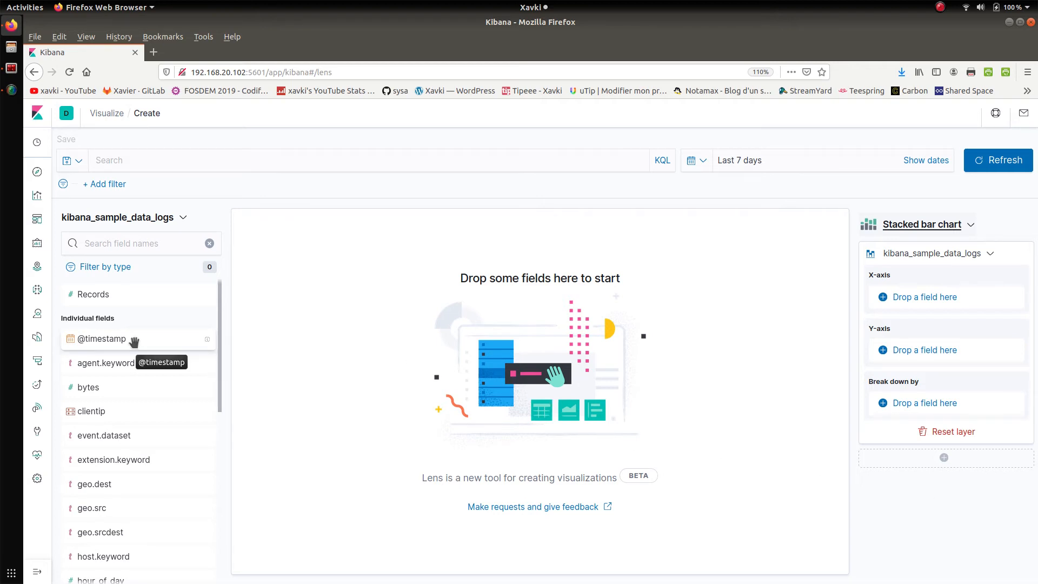
drag(106, 341, 918, 301)
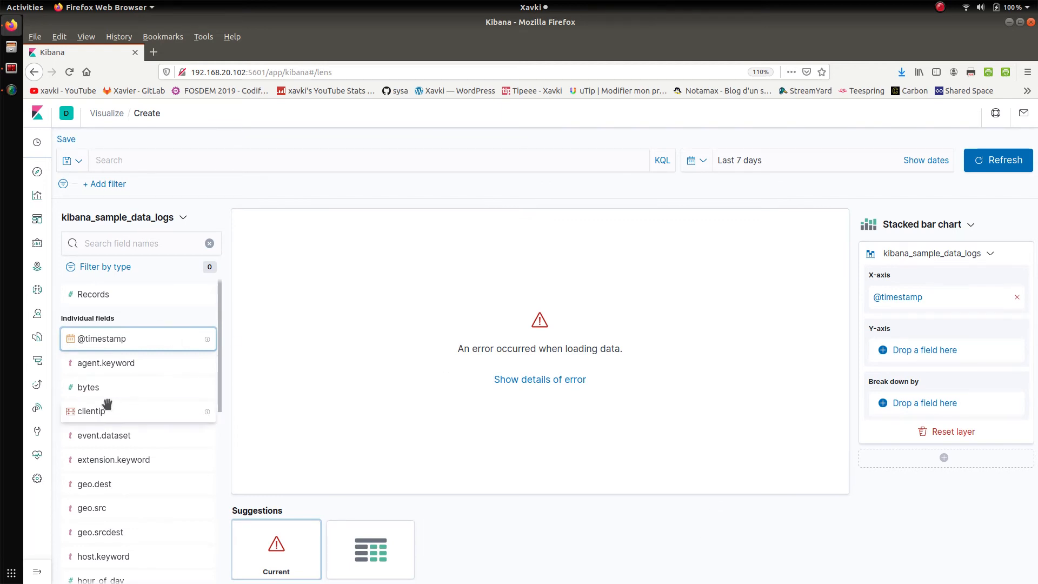
drag(220, 362, 206, 454)
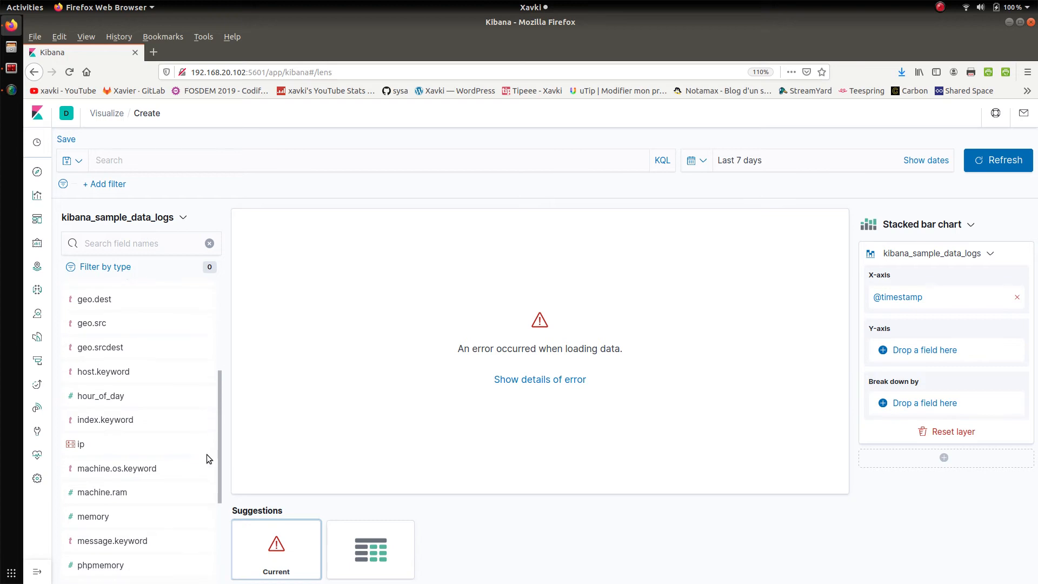
drag(126, 469, 938, 405)
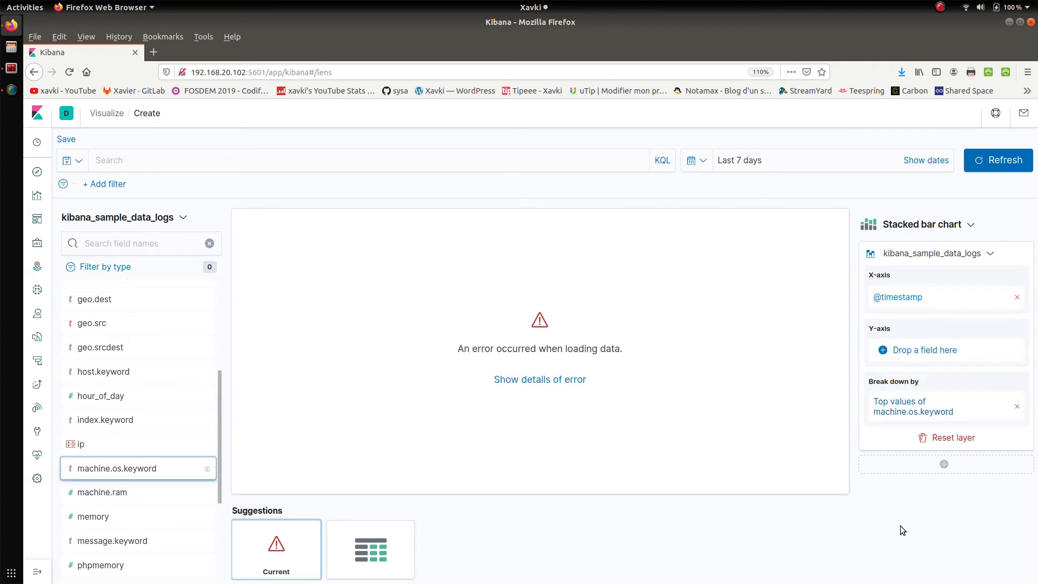
Set the Y-axis metric to Count of the records
click(925, 352)
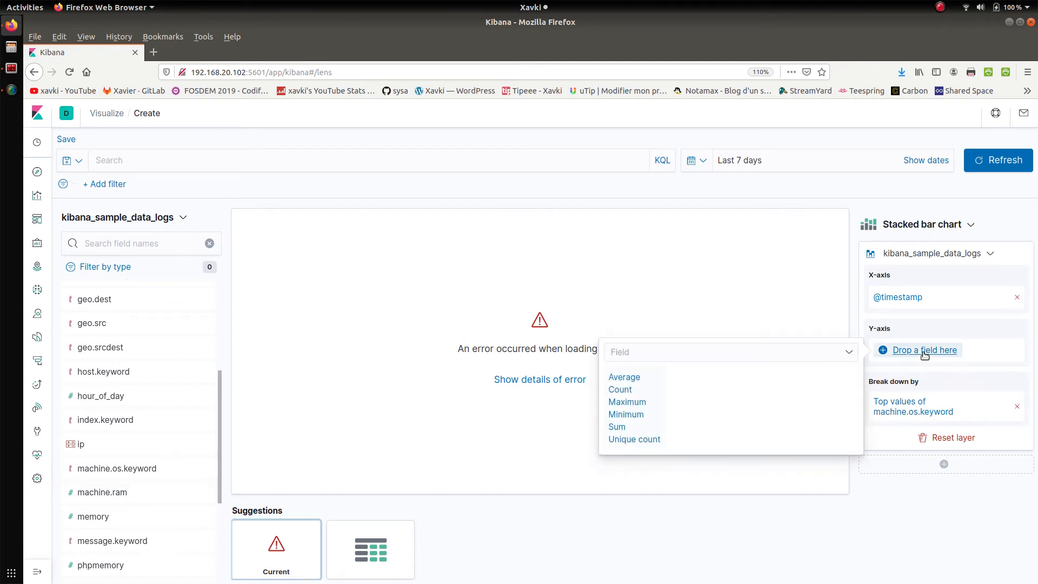
click(620, 390)
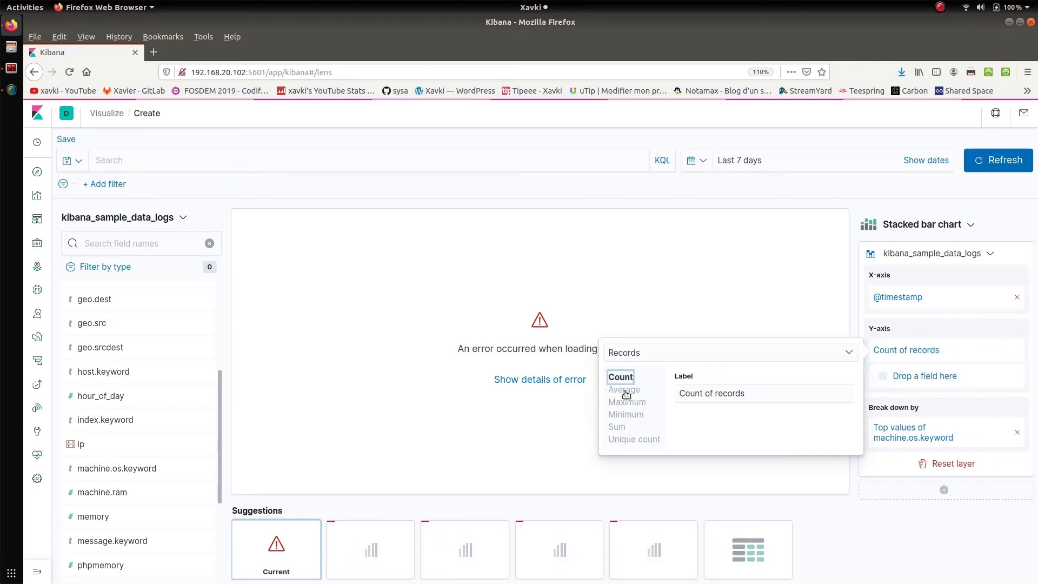
click(897, 543)
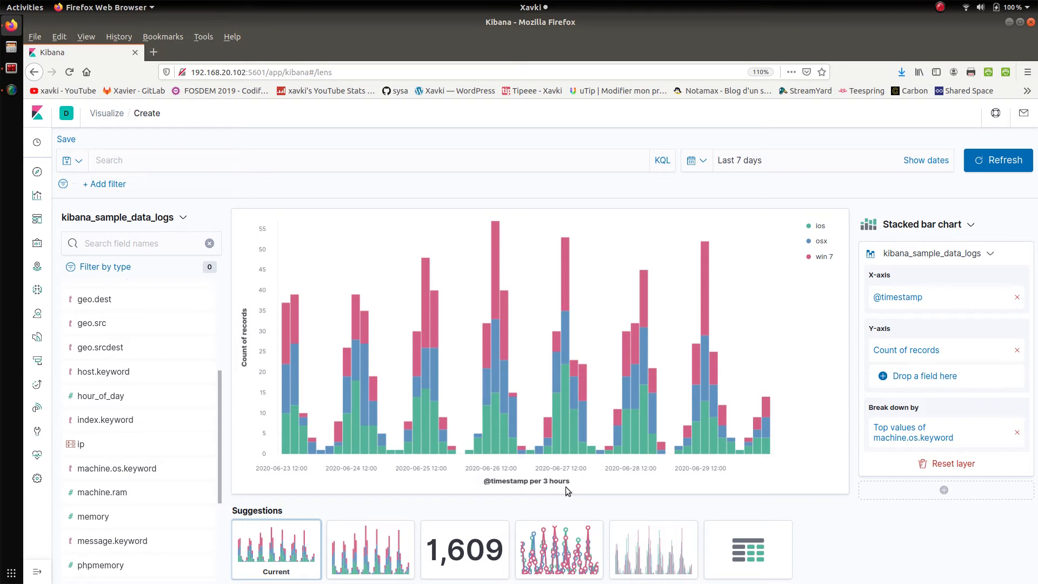
click(907, 301)
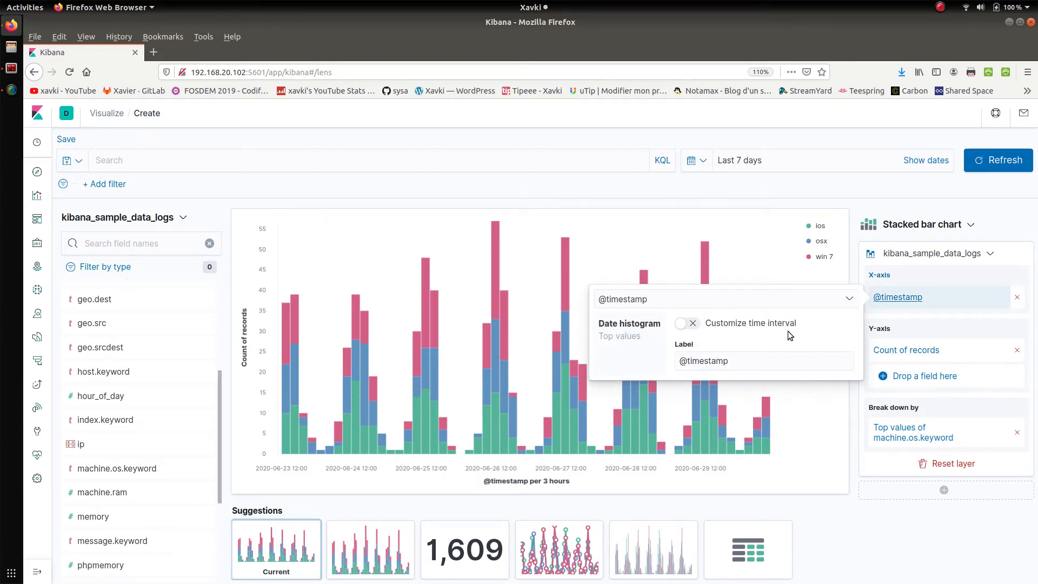
click(687, 324)
click(817, 365)
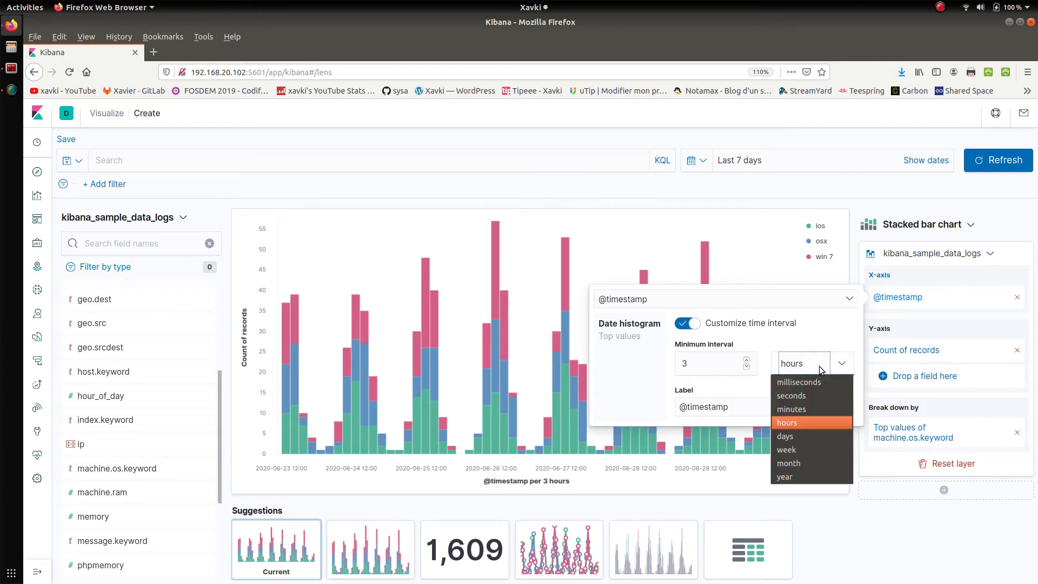
click(820, 440)
drag(734, 363, 610, 365)
text(1)
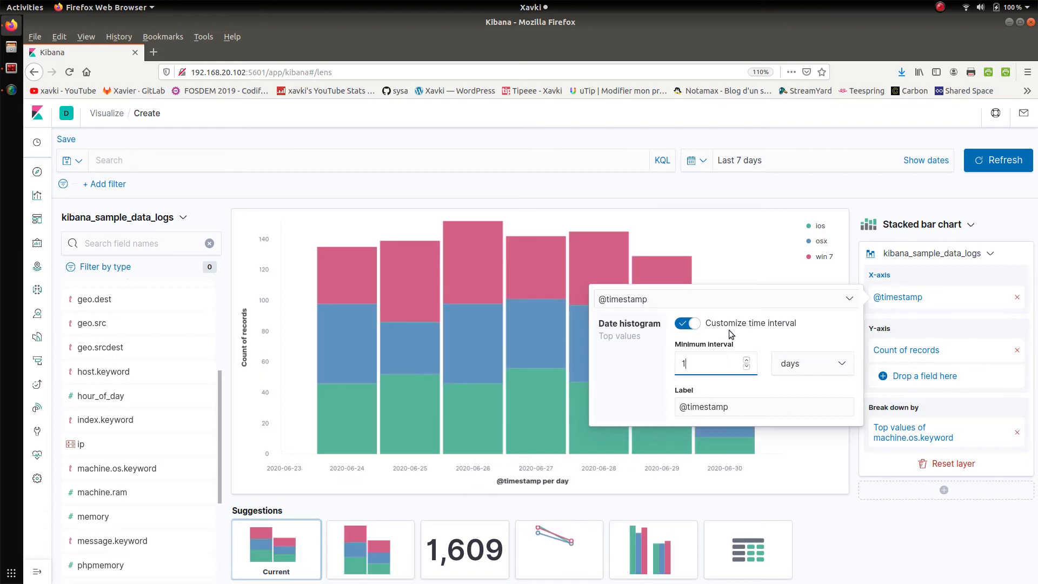
click(872, 566)
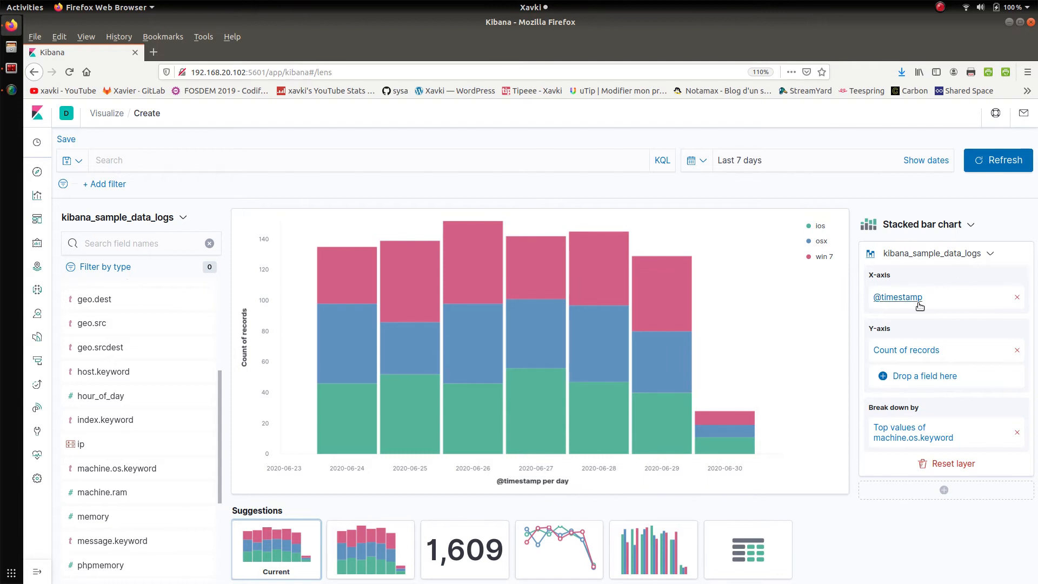
Set the X-axis label to "Jour"
click(898, 297)
drag(747, 415, 675, 396)
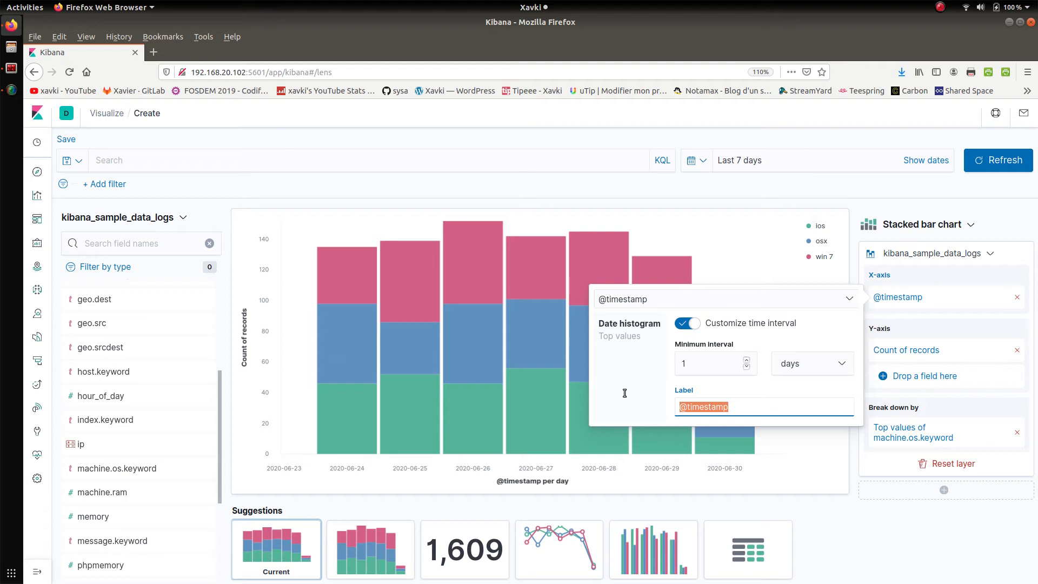
text(Jour)
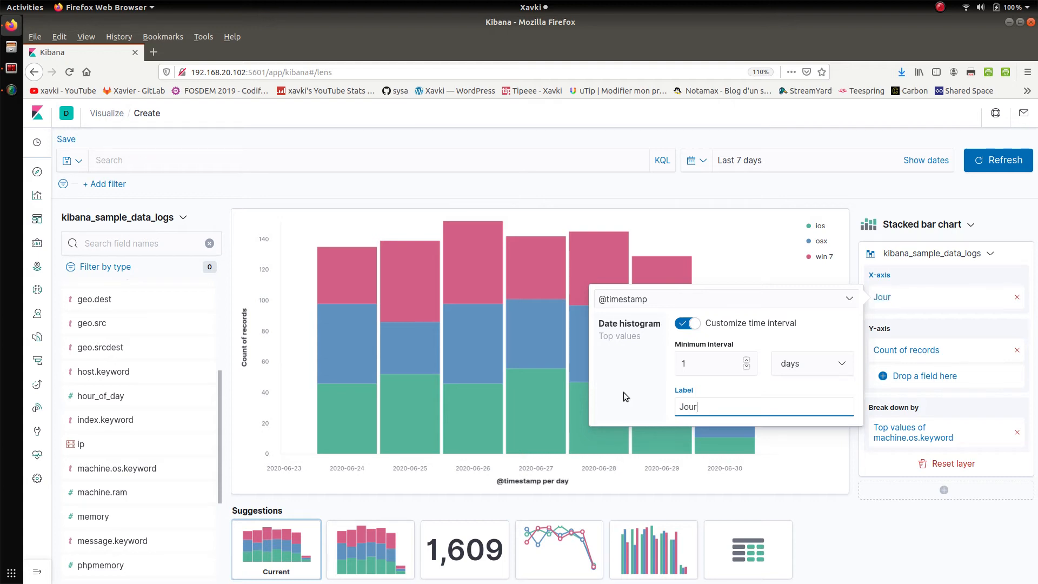
click(880, 576)
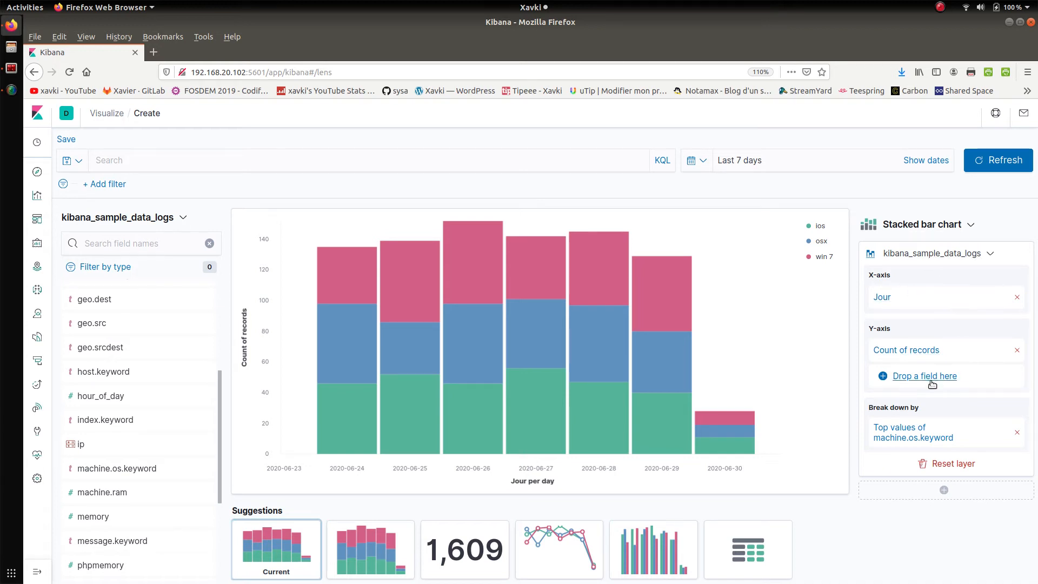
Set the label of the Y-axis record count to "Nombre de visites"
mouse_move(522, 326)
click(929, 353)
drag(774, 393, 720, 384)
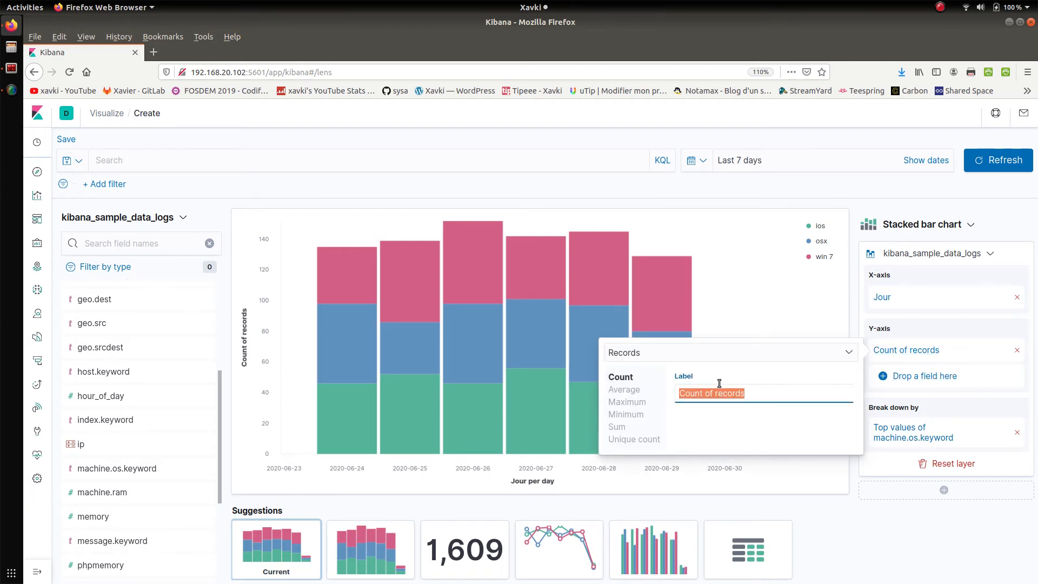
text(N)
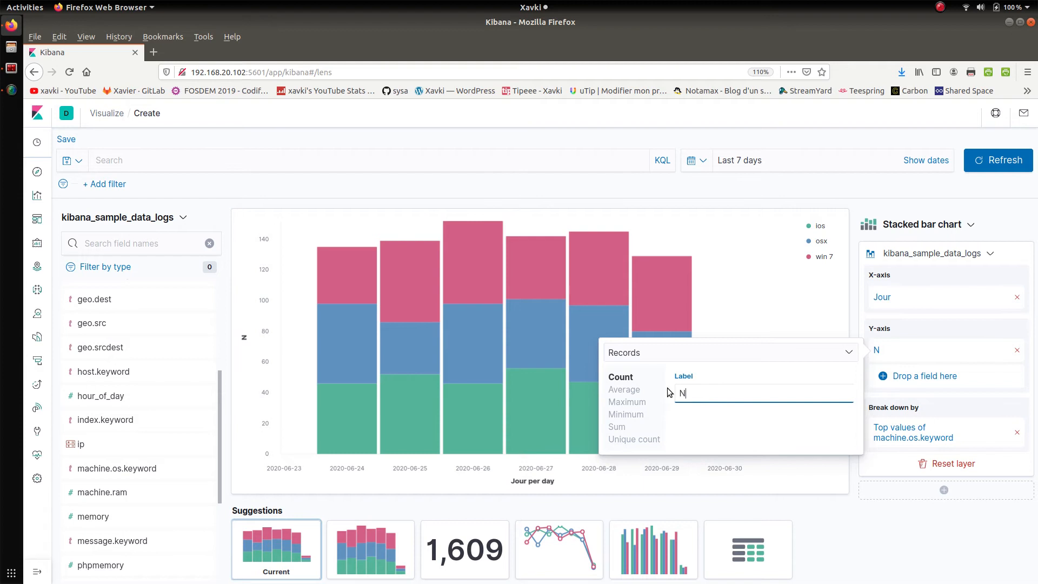
text(ombre de visites)
click(868, 534)
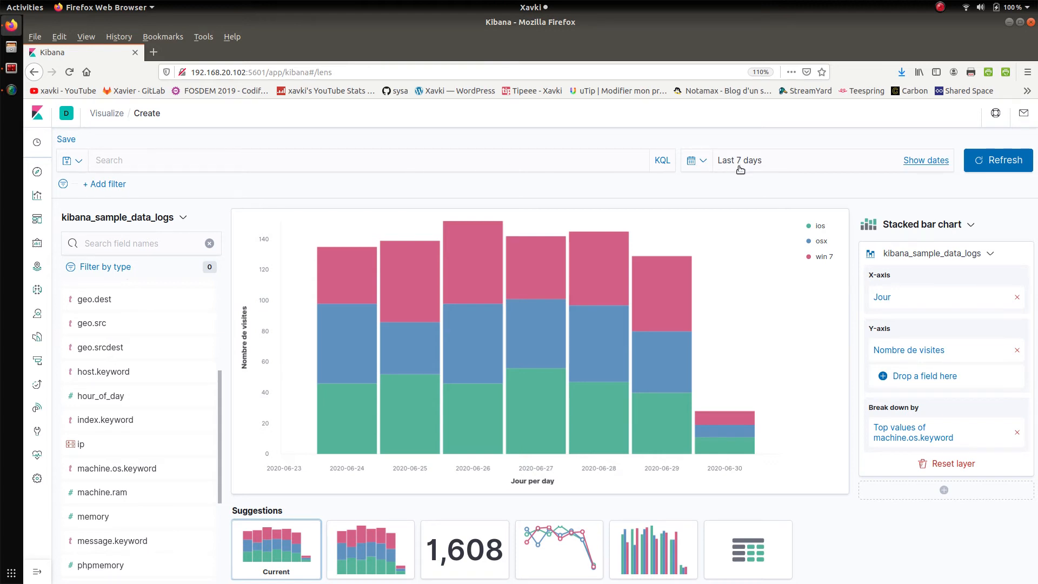
Set the time range to the last 30 days
click(703, 161)
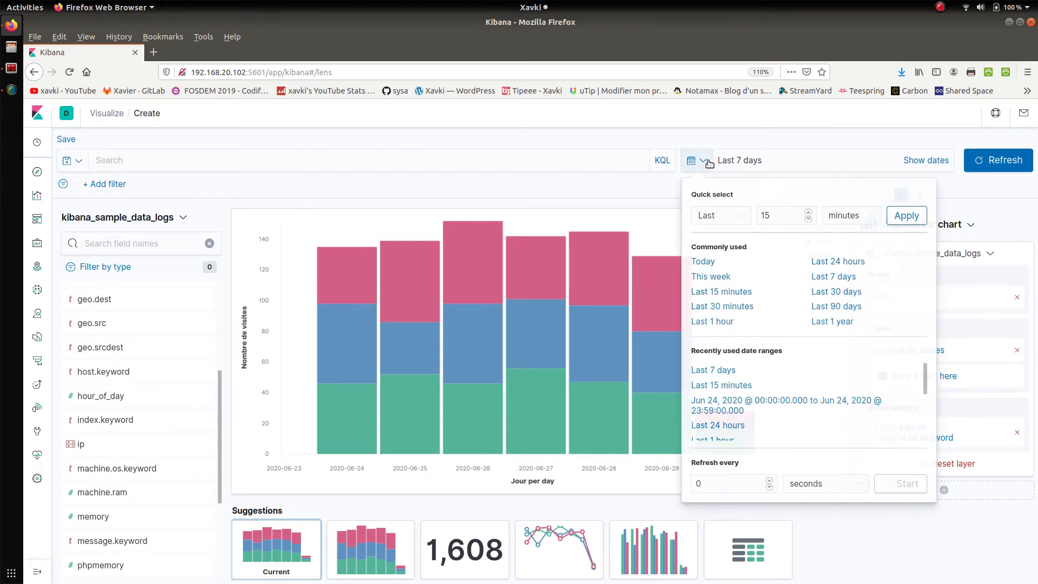
click(836, 291)
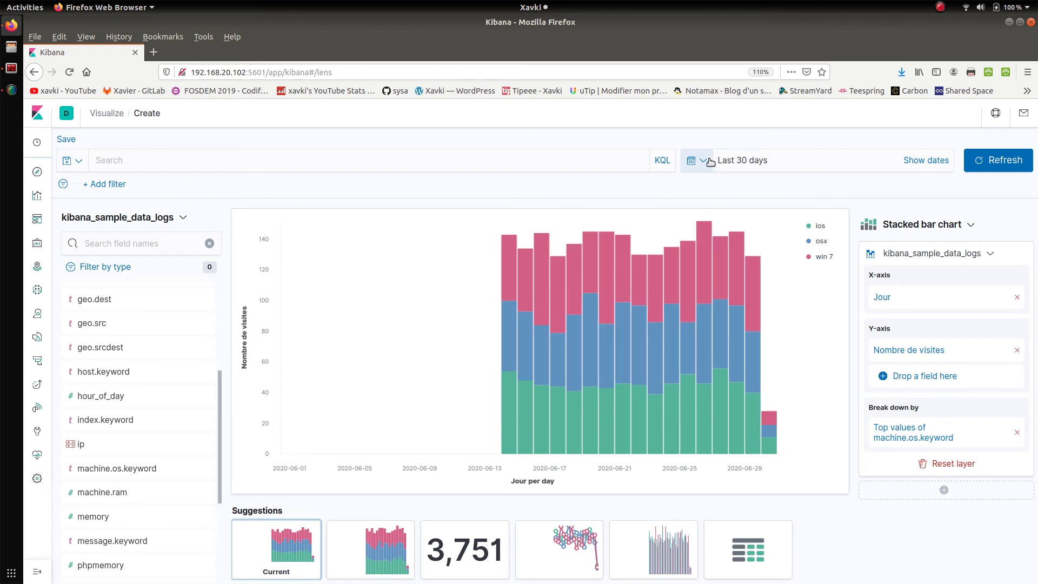
Set the absolute start of the time range to May 24, 2020 @ 00:00:00.000
click(920, 163)
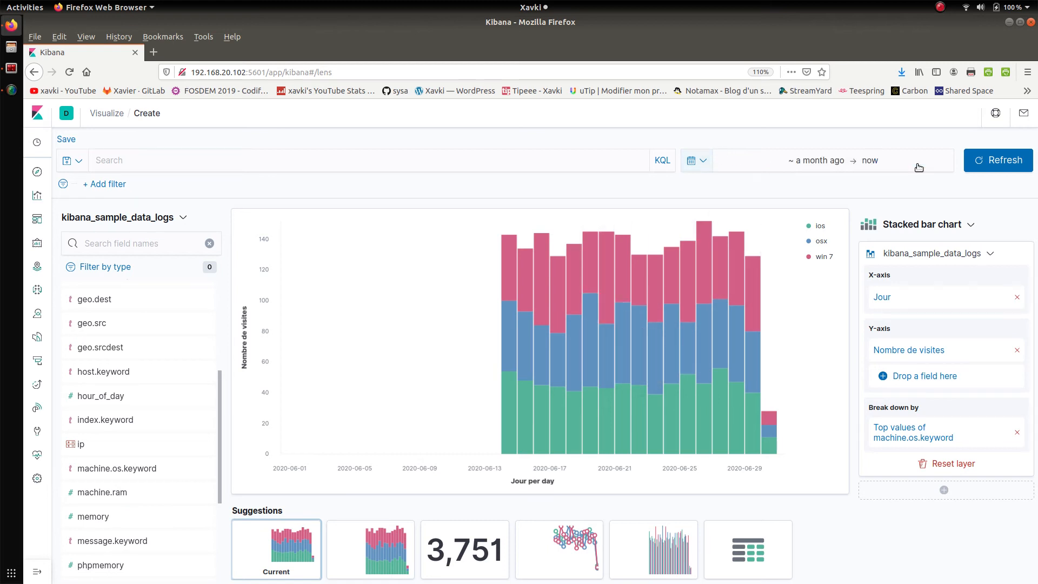
click(823, 162)
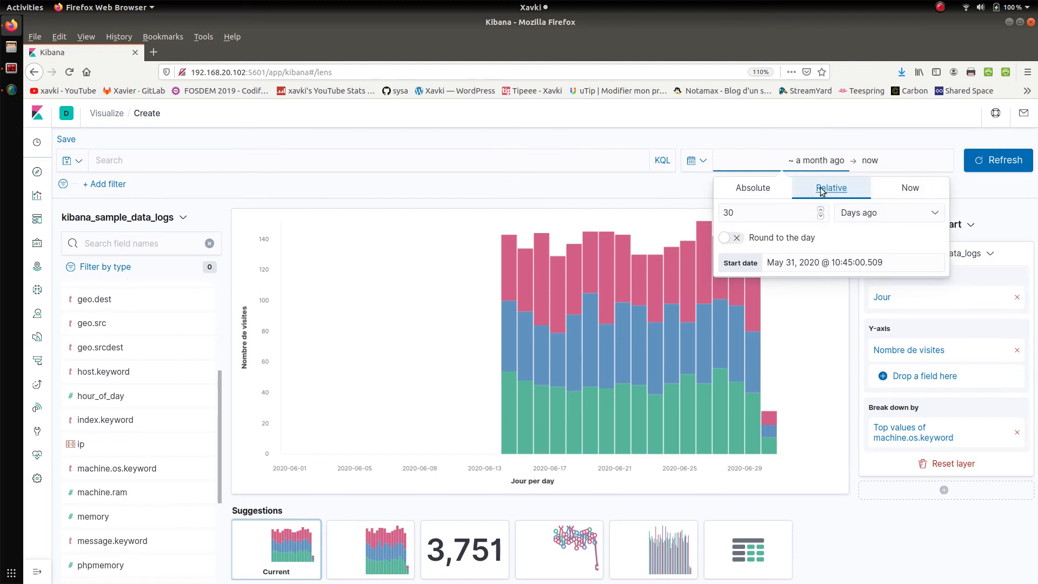
click(765, 191)
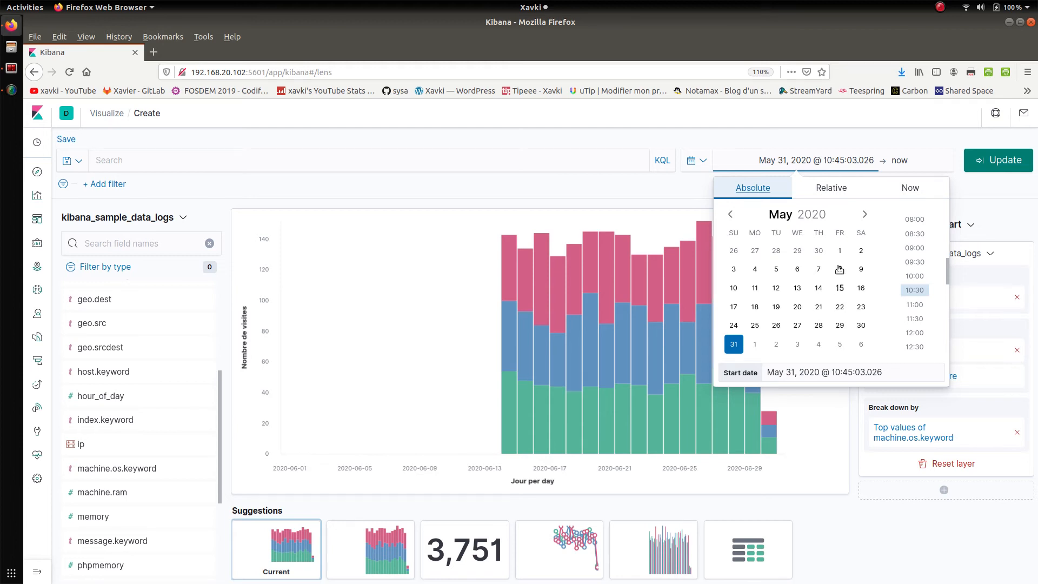
click(734, 325)
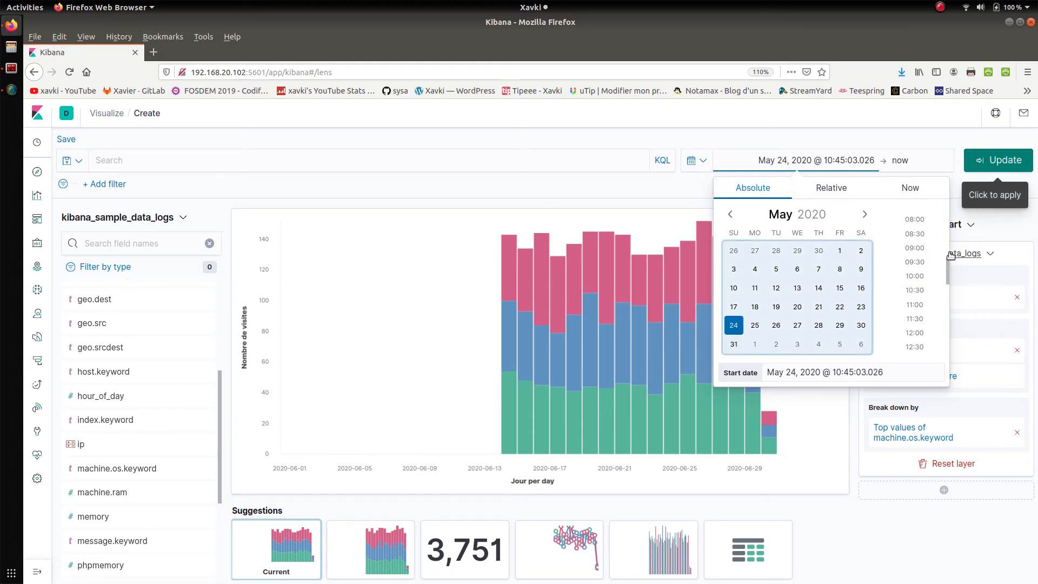
drag(951, 274, 956, 216)
click(914, 216)
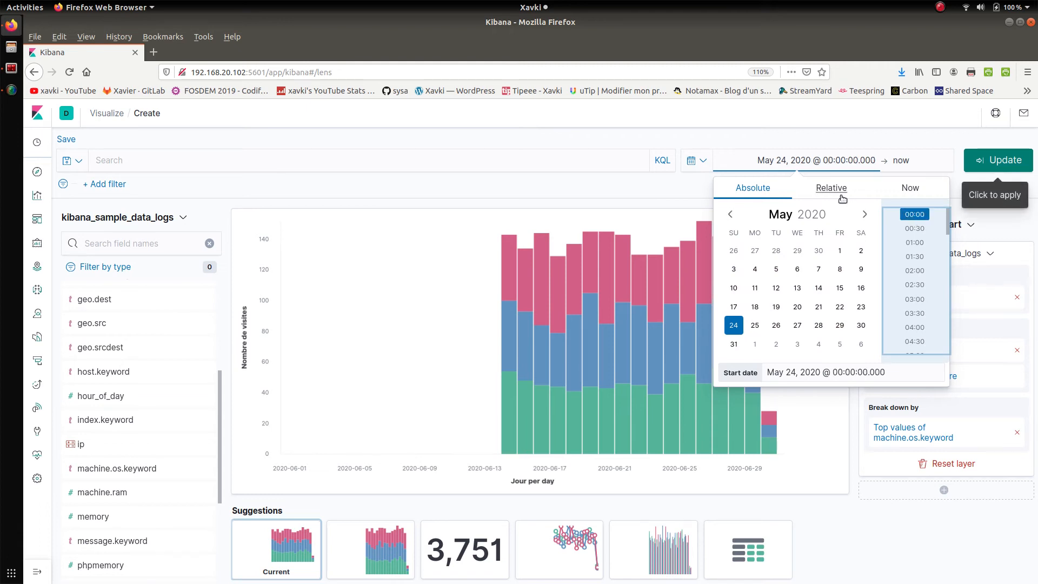
Set the absolute end of the time range to Jun 24, 2020 @ 23:59:00.000 and apply the range
click(909, 163)
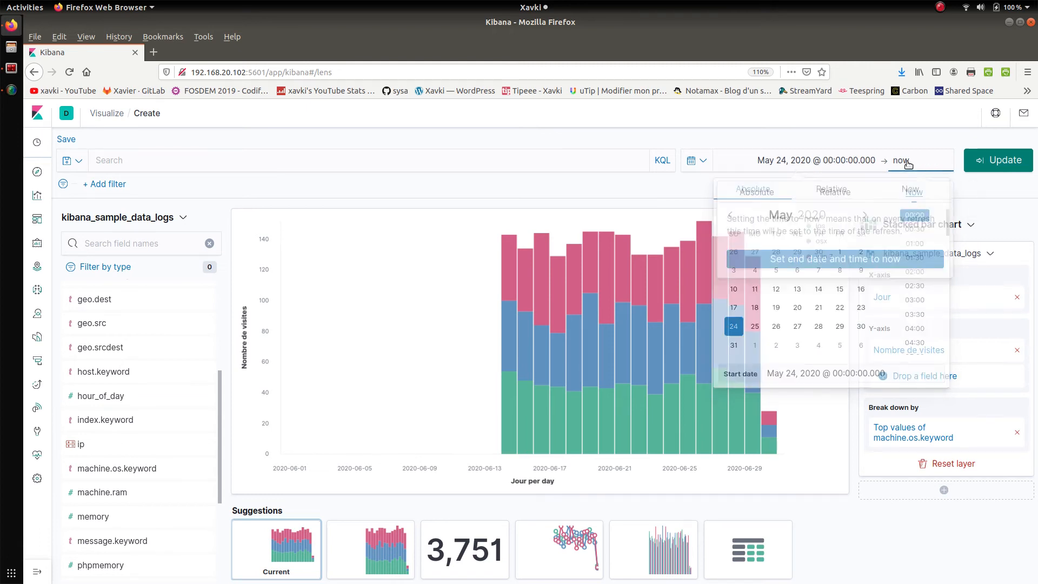
click(758, 188)
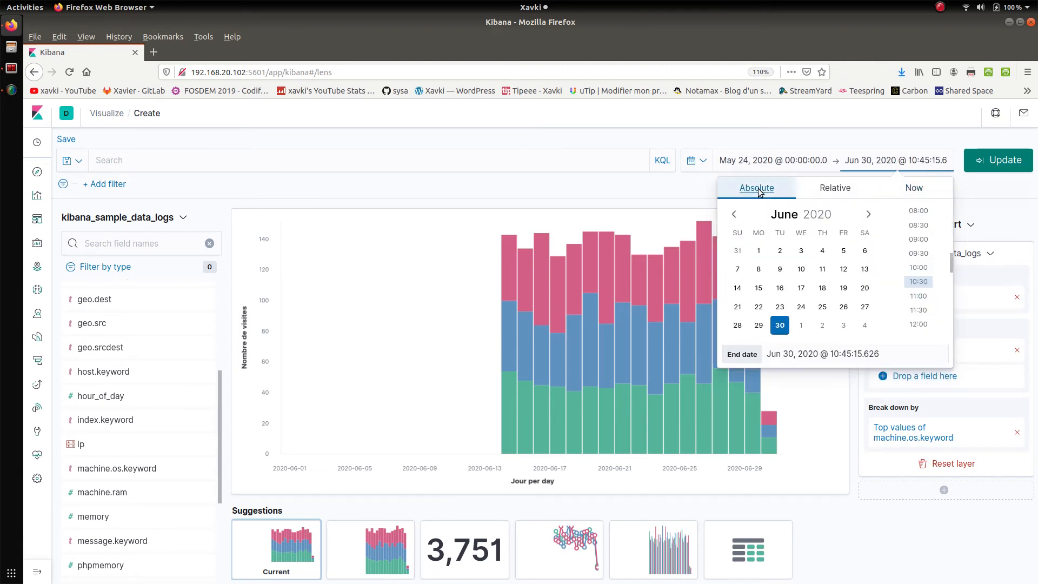
click(804, 307)
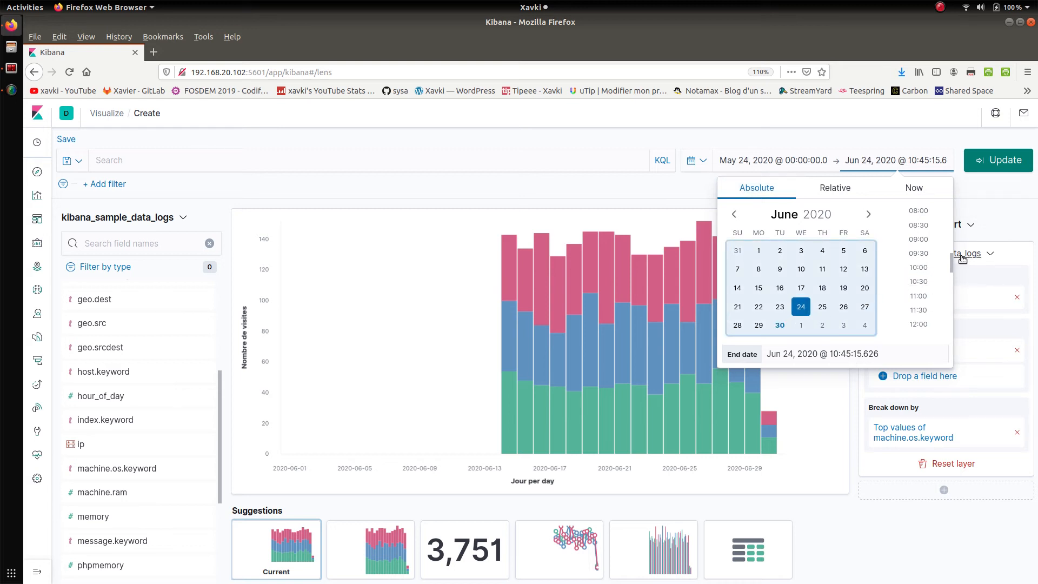
scroll(951, 258, down, 10)
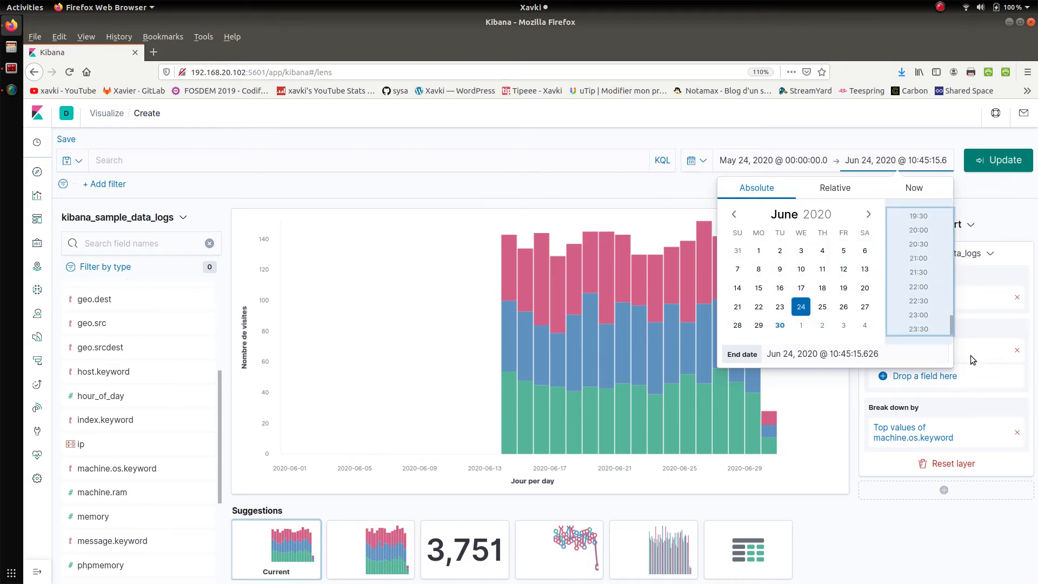
click(919, 329)
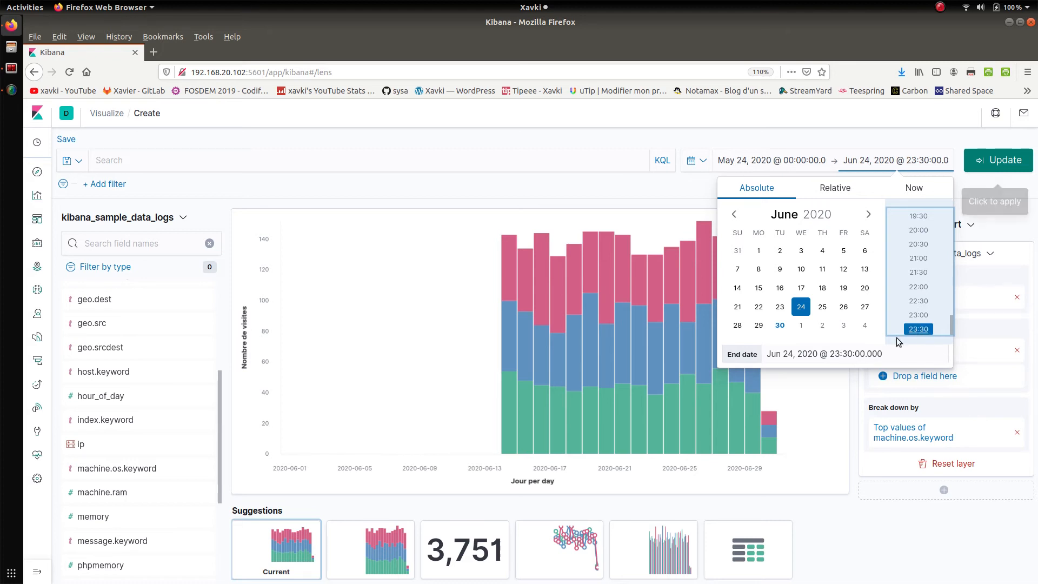
click(856, 353)
key(BackSpace)
key(BackSpace)
key(BackSpace)
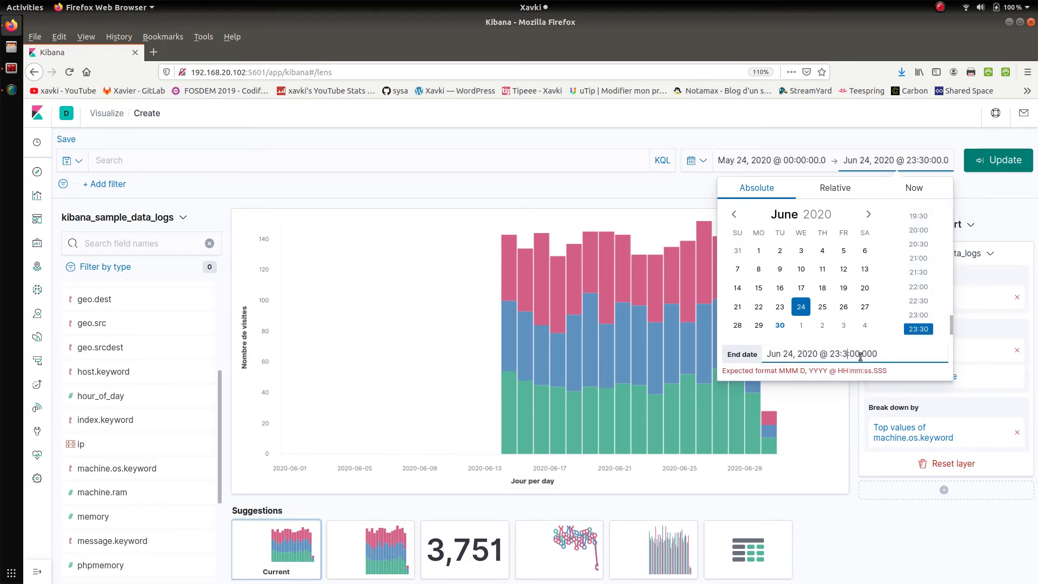
text(59:)
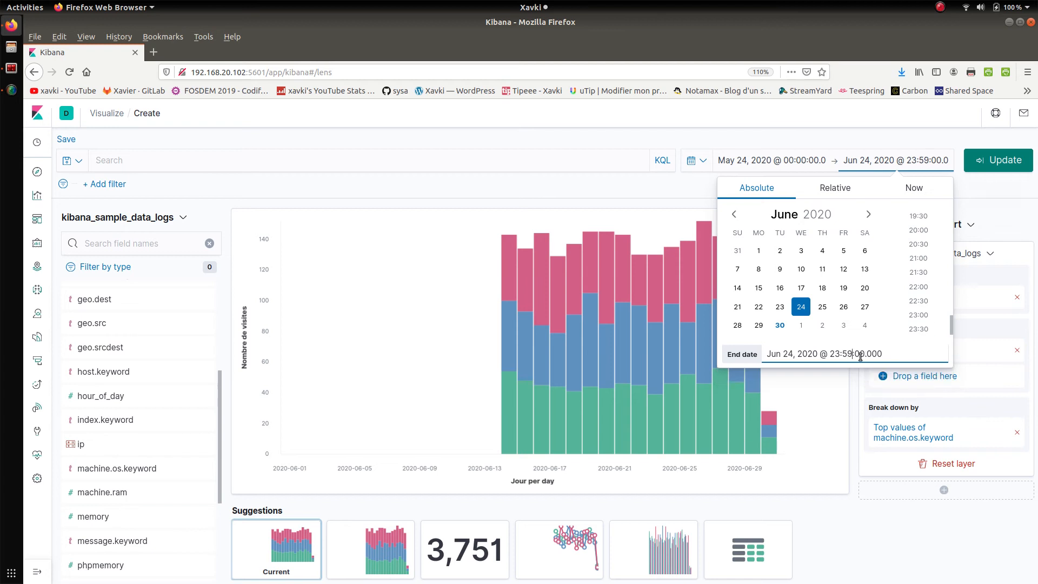
click(899, 552)
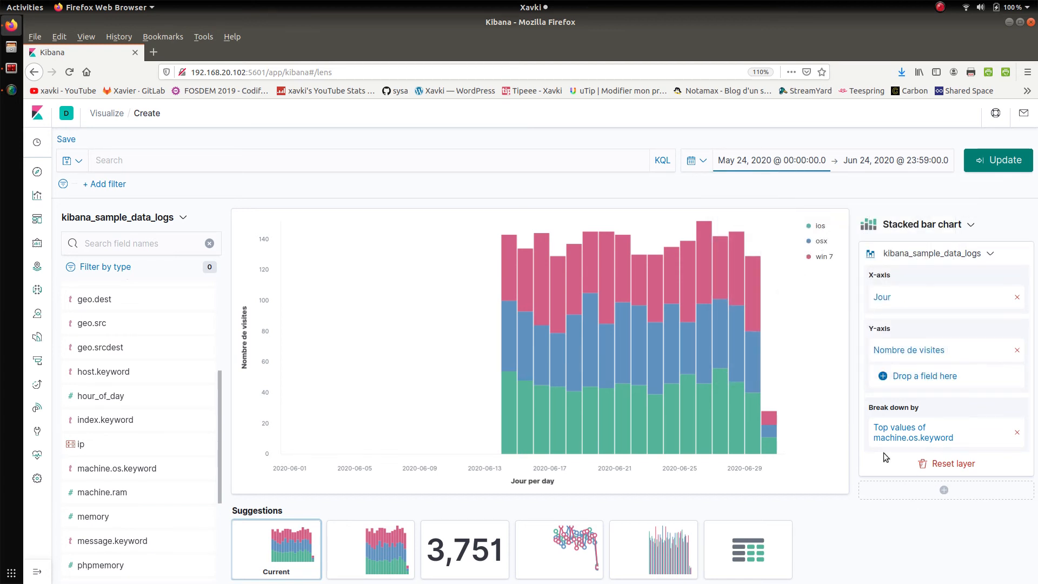
click(1011, 162)
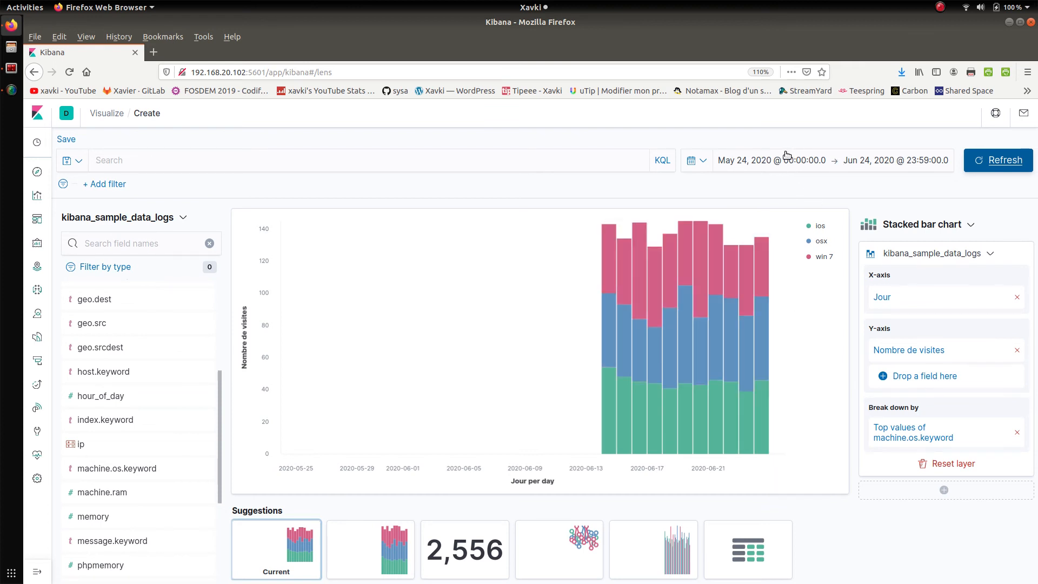
Change the start date of the time range to June 24, 2020 and apply the range
click(741, 164)
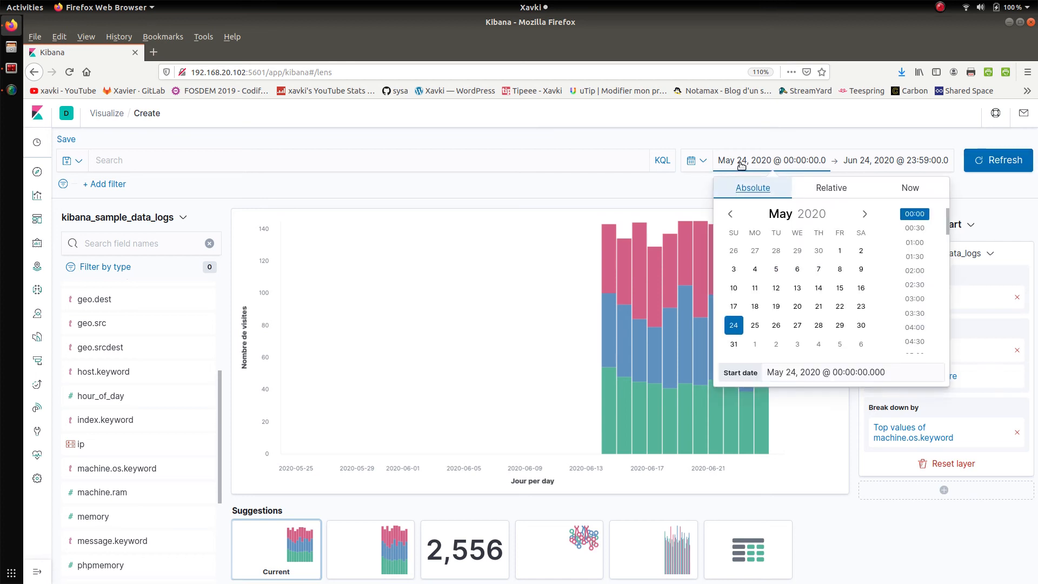
click(865, 214)
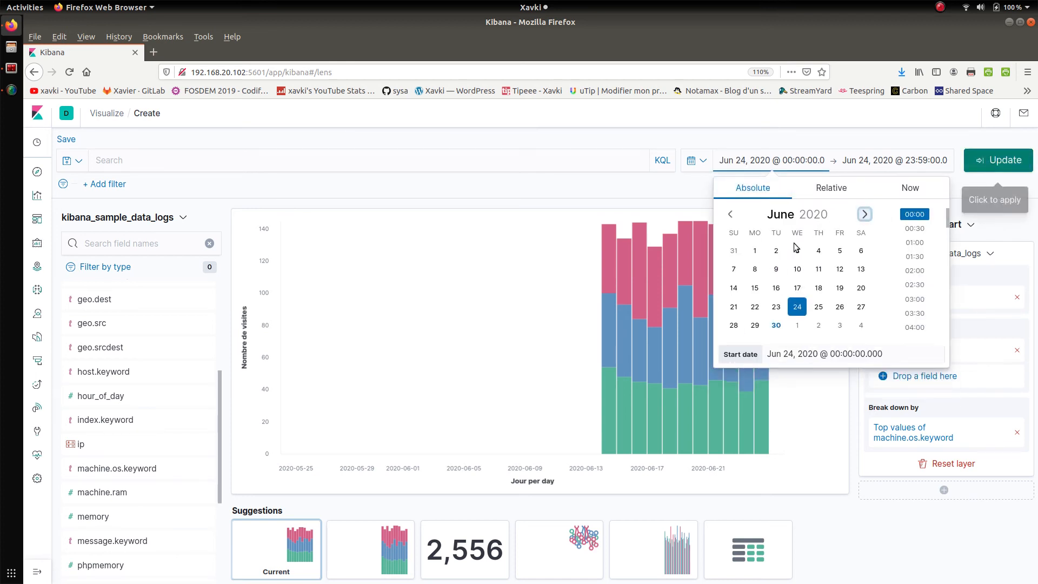
click(798, 307)
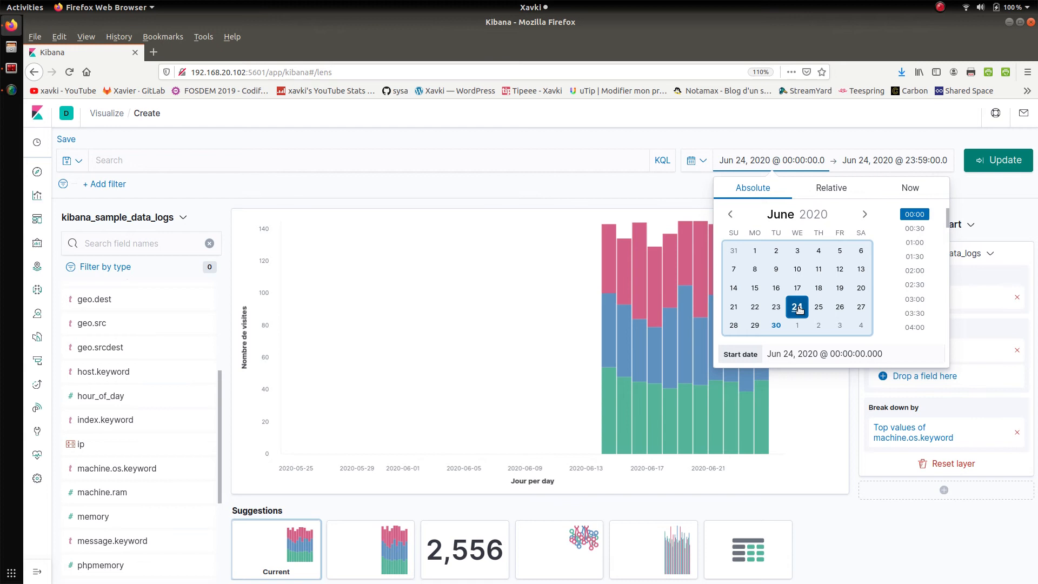
click(1007, 163)
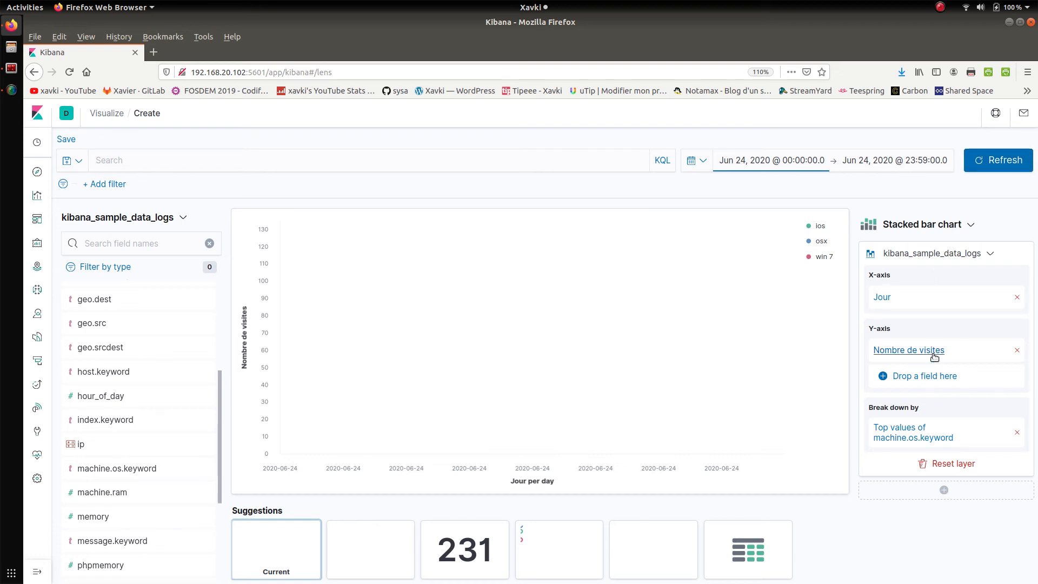
click(883, 299)
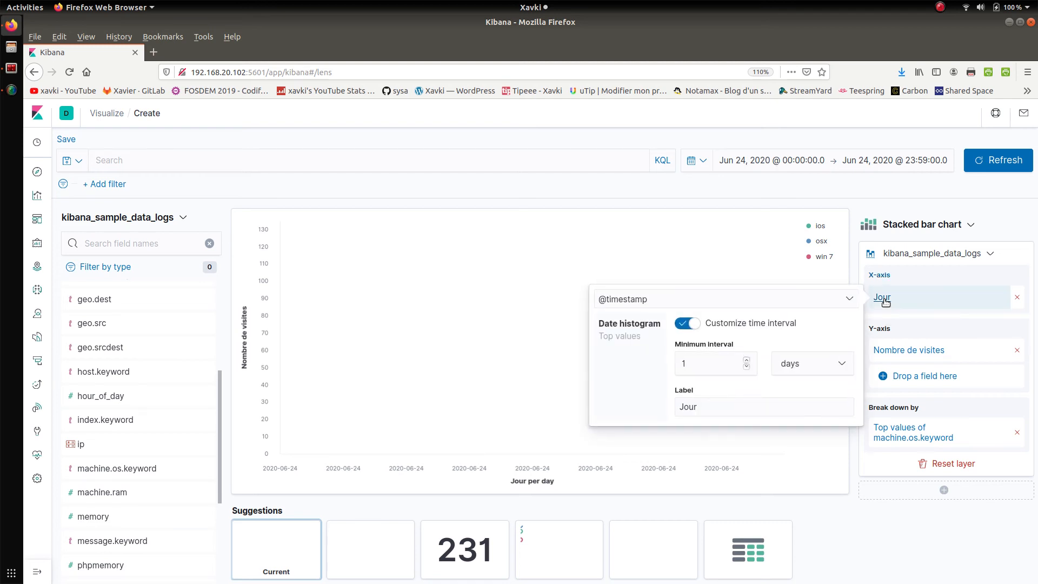
click(805, 360)
click(808, 420)
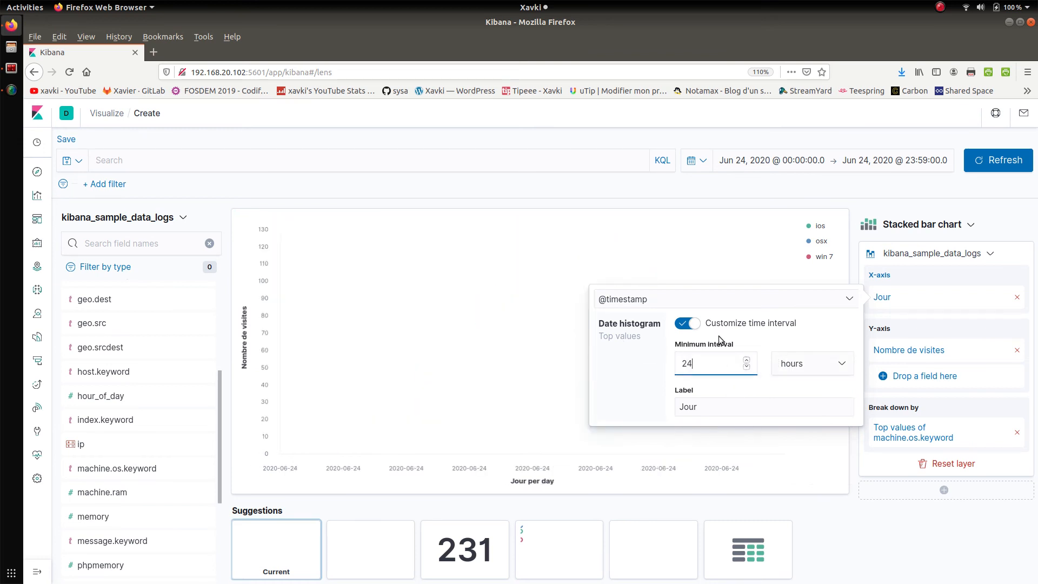
key(BackSpace)
key(BackSpace)
text(1)
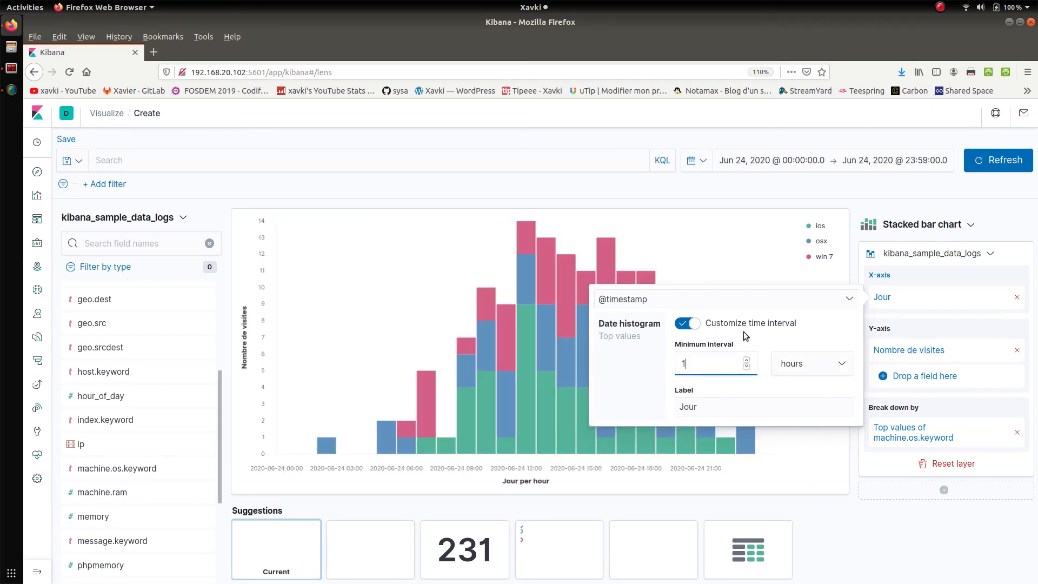
click(937, 504)
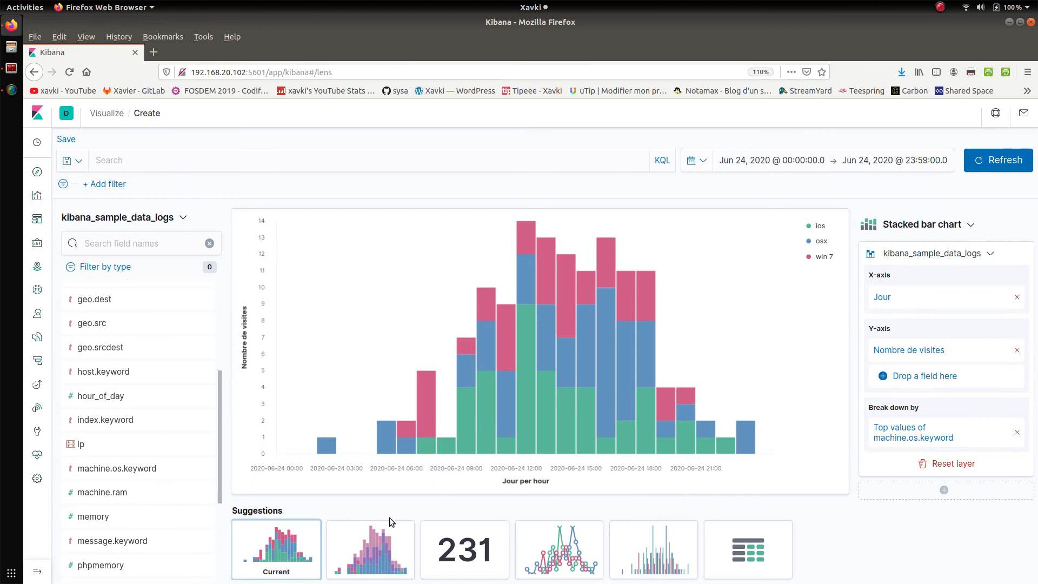
Try the suggested alternative visualizations: the other stacked bar variant, the metric and the line chart
click(382, 551)
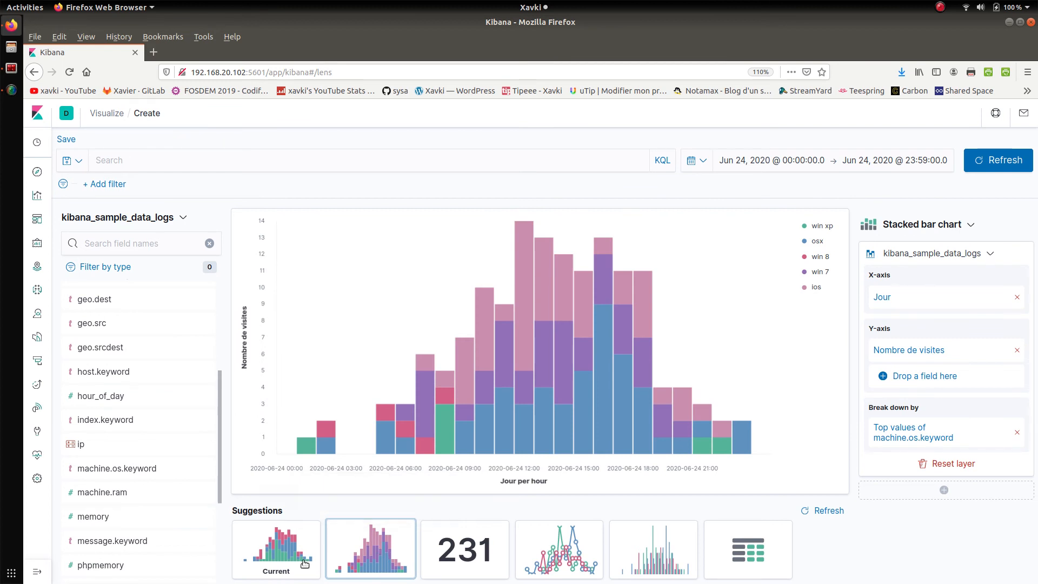
click(460, 563)
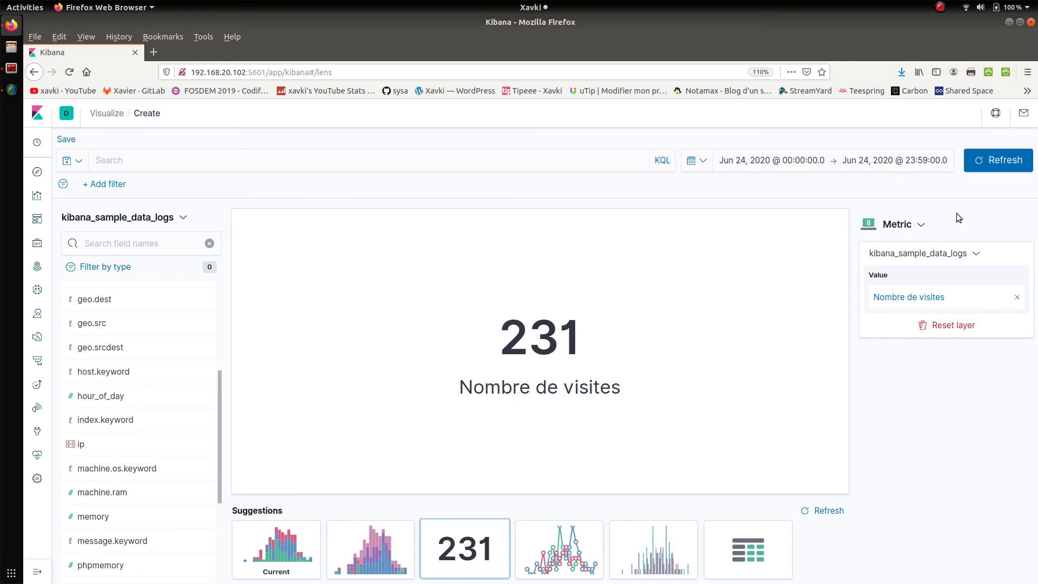
click(922, 226)
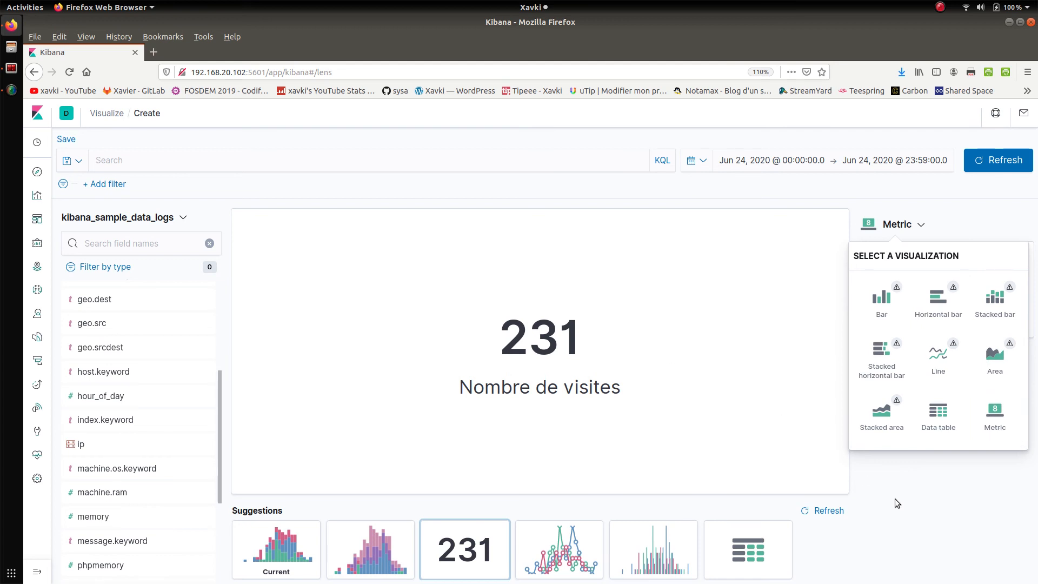
click(585, 544)
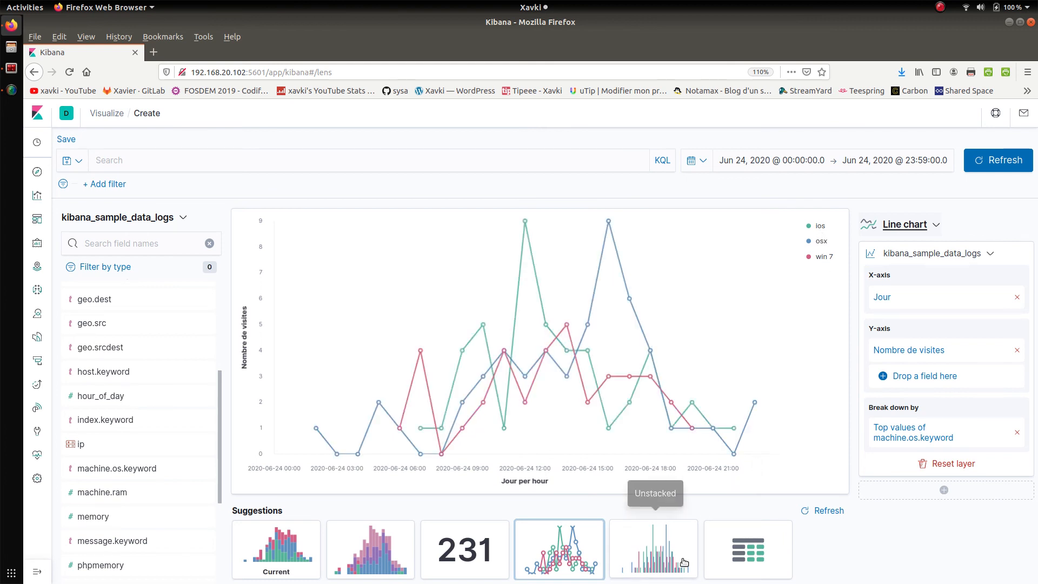
Switch the visualization to the suggested data table and add the referer field as a column
click(755, 559)
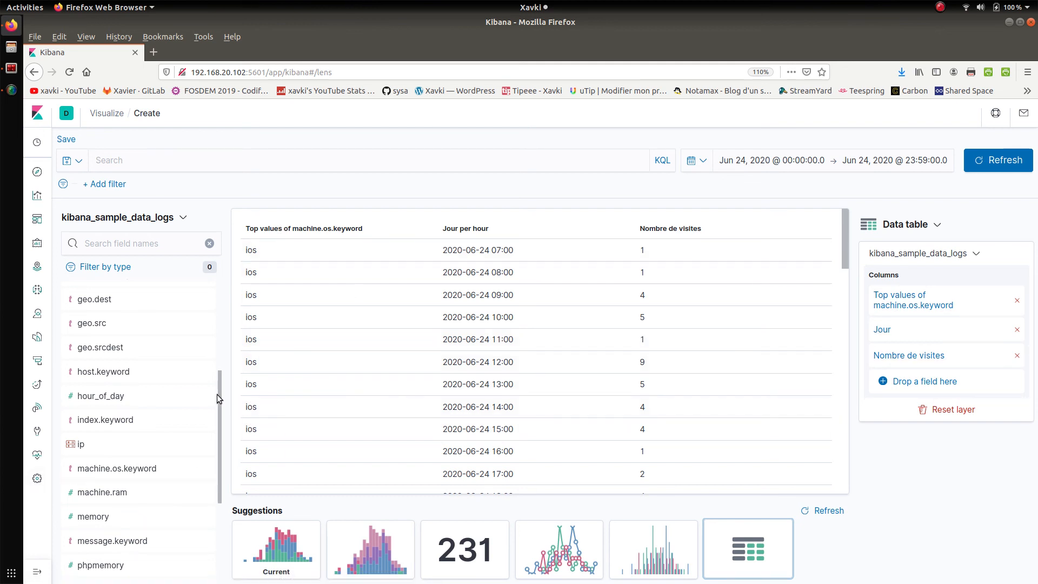
drag(219, 417, 224, 515)
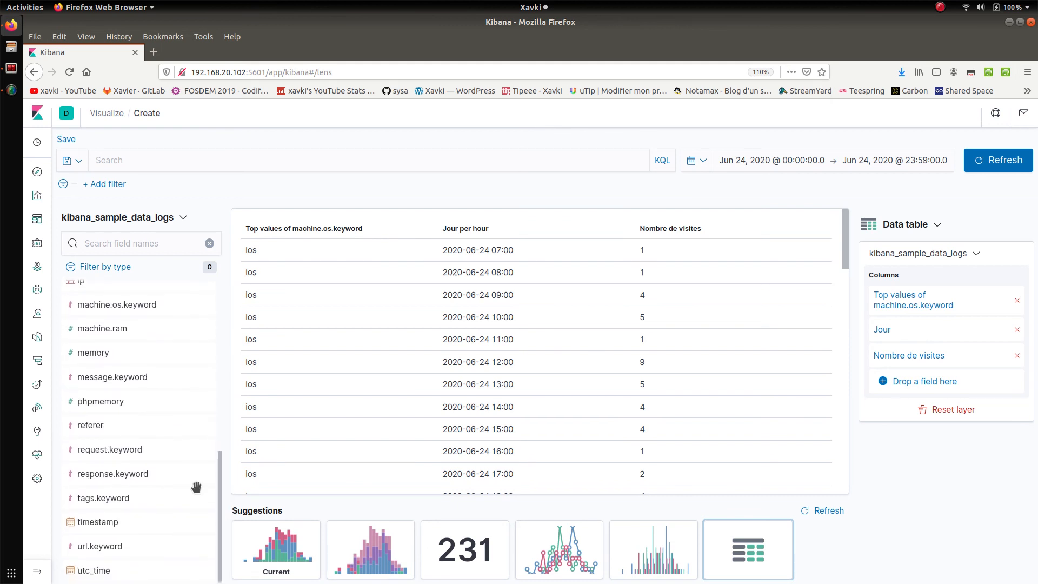
drag(93, 426, 926, 385)
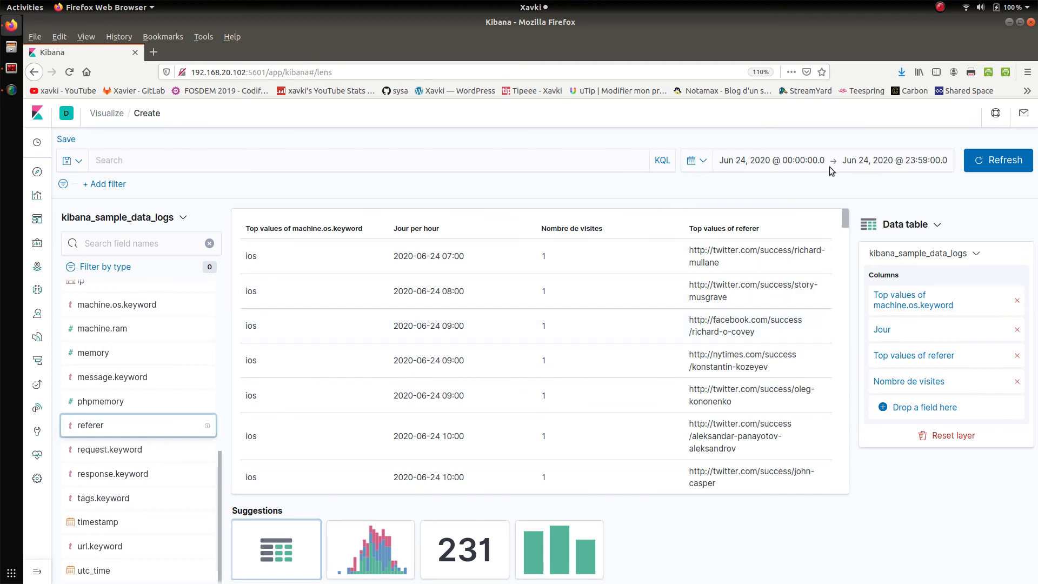
Try setting the end date of the time range to now
click(698, 162)
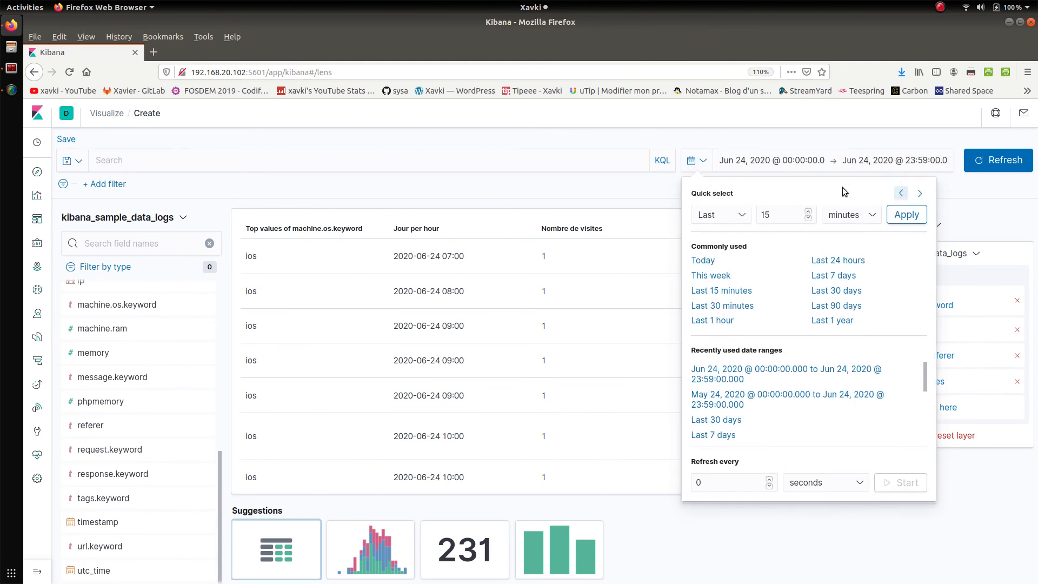
click(879, 160)
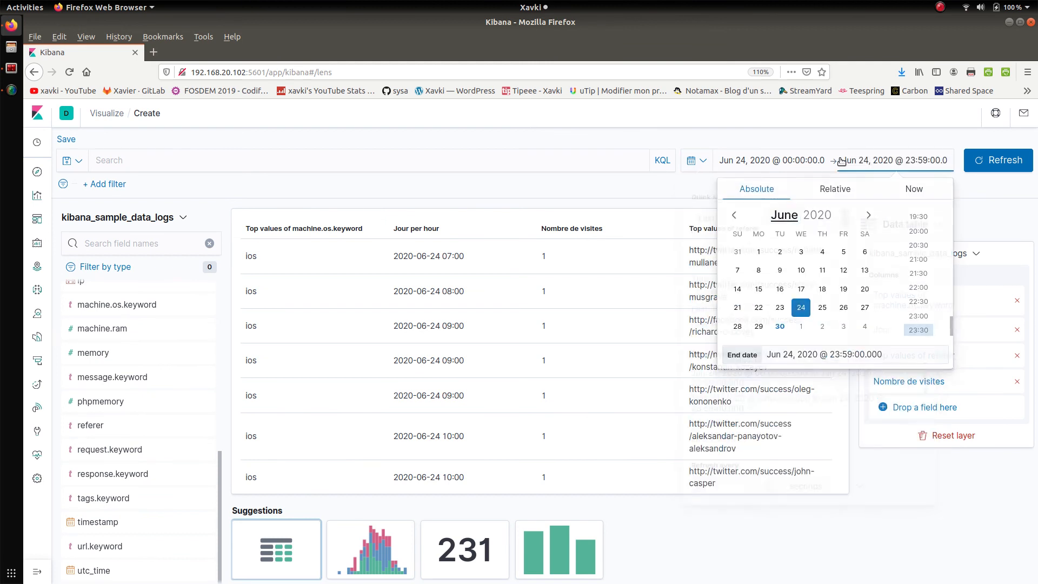
click(915, 188)
click(908, 168)
click(906, 165)
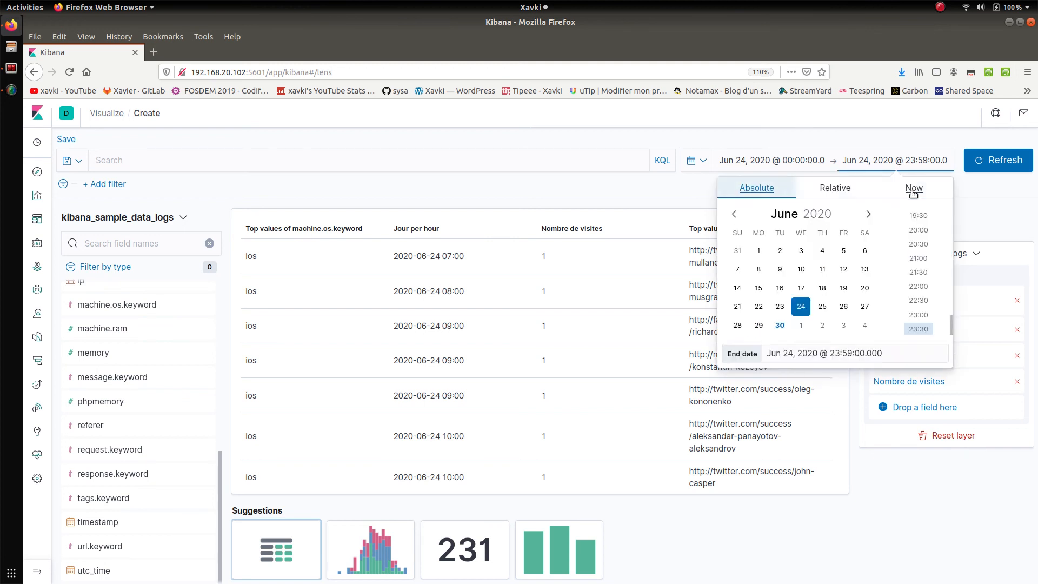
click(915, 189)
click(874, 254)
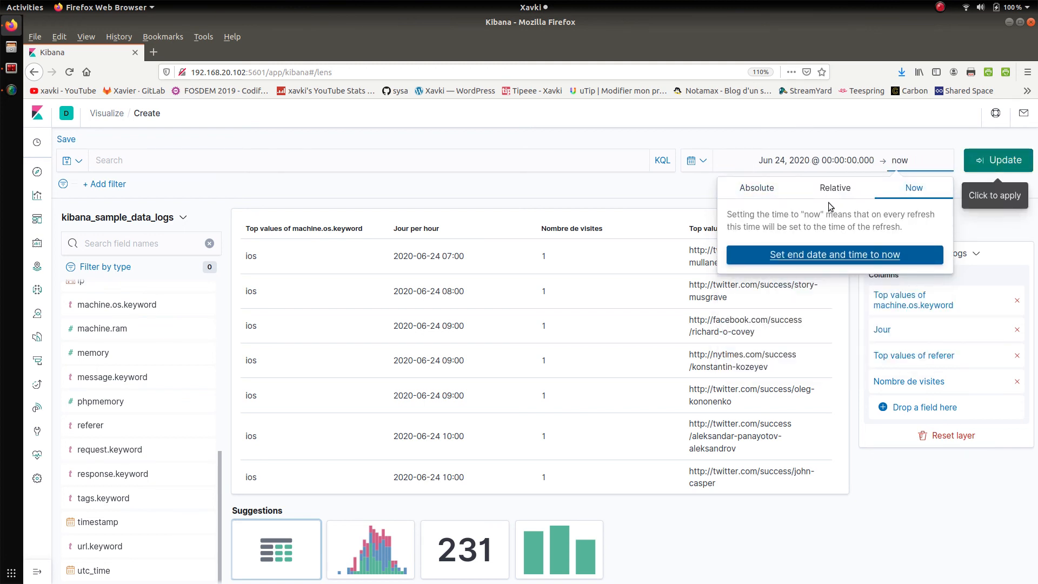
click(760, 166)
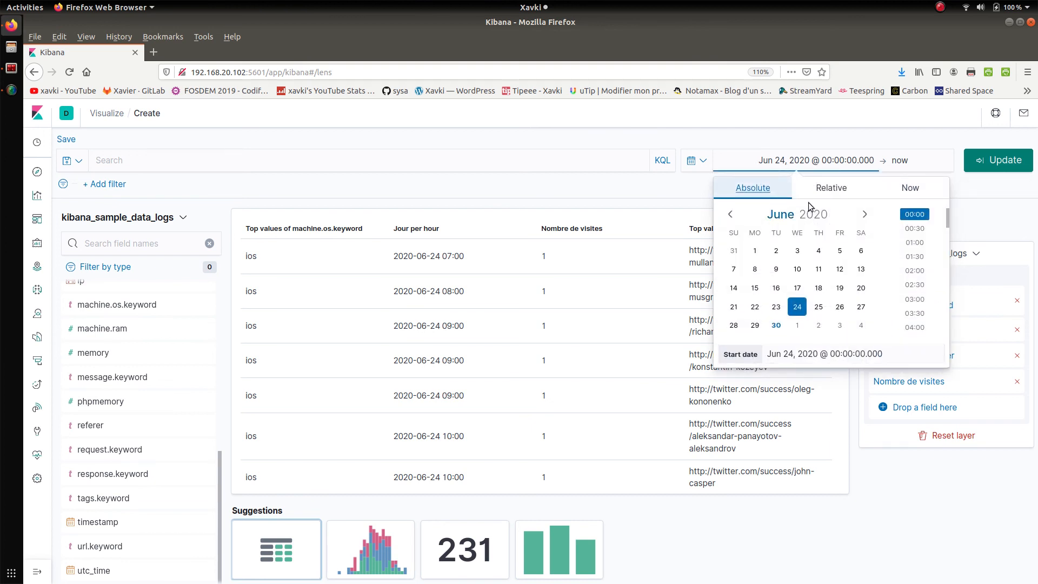
Apply the commonly used time range Last 7 days to the data table
click(698, 166)
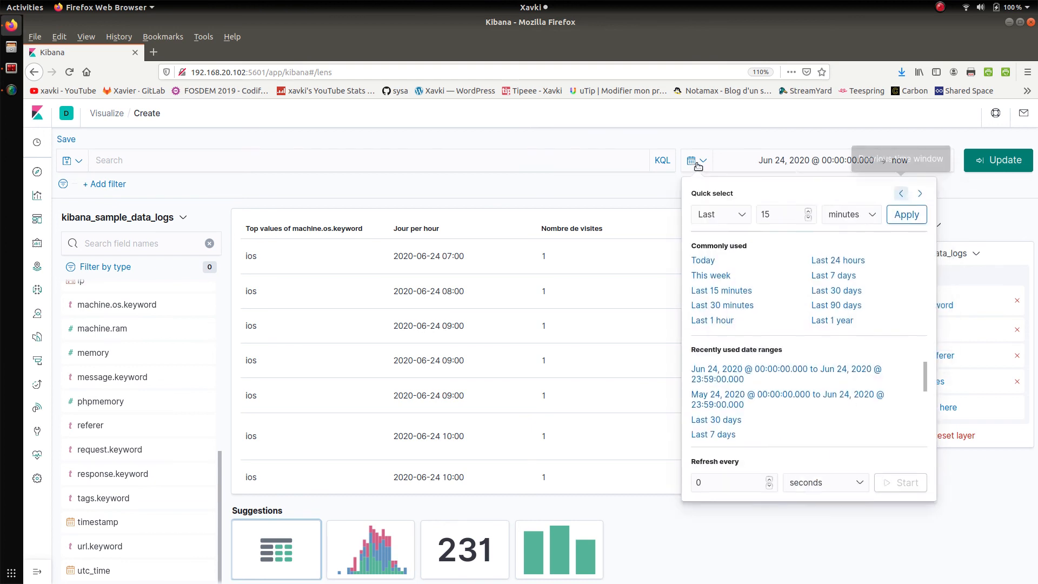
click(846, 275)
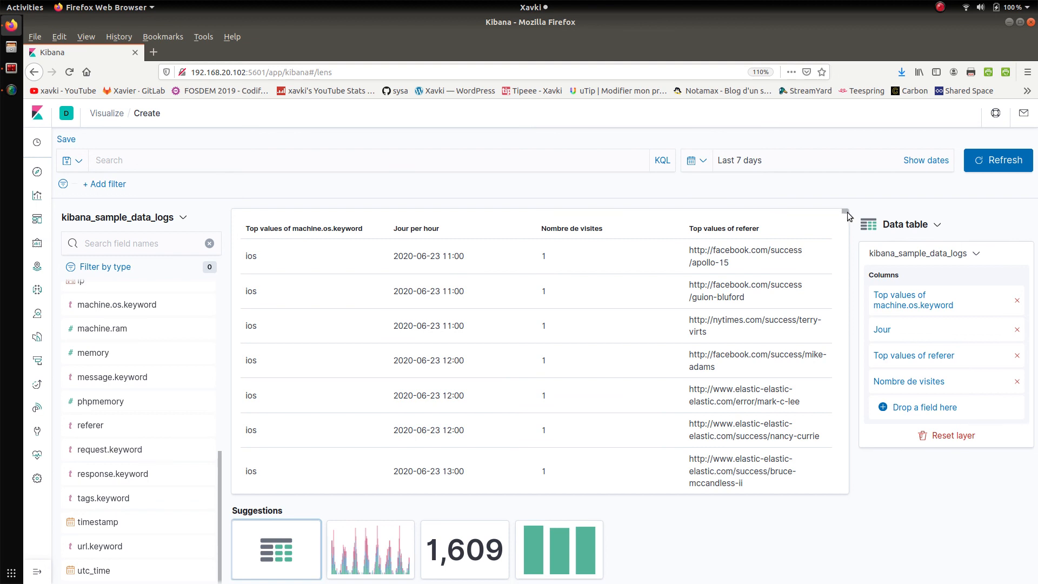
mouse_move(848, 212)
mouse_down()
mouse_move(864, 286)
mouse_move(834, 243)
mouse_move(832, 209)
mouse_up()
Filter the data table with the KQL query machine.os : win
click(348, 158)
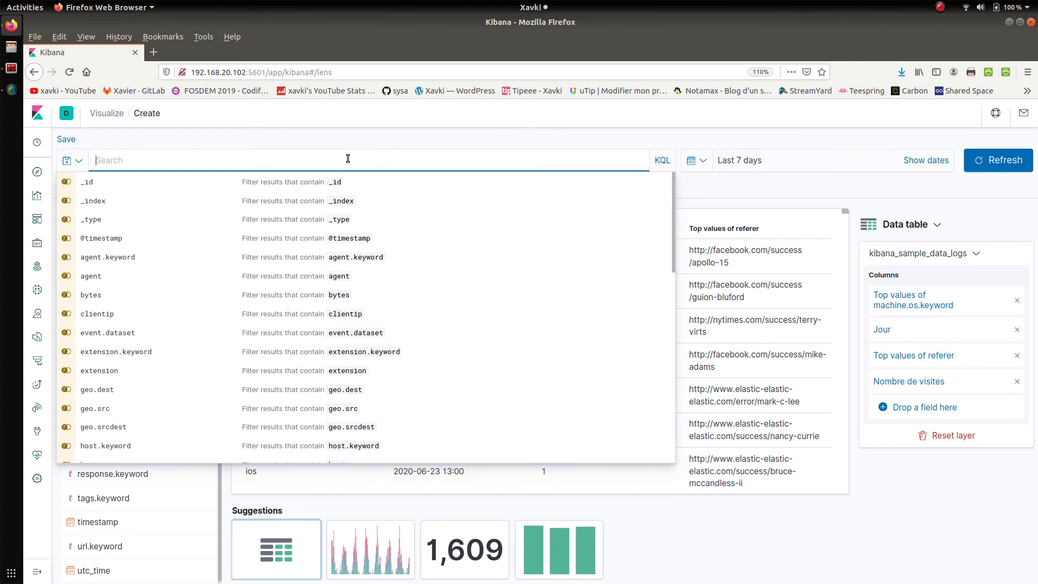
click(689, 519)
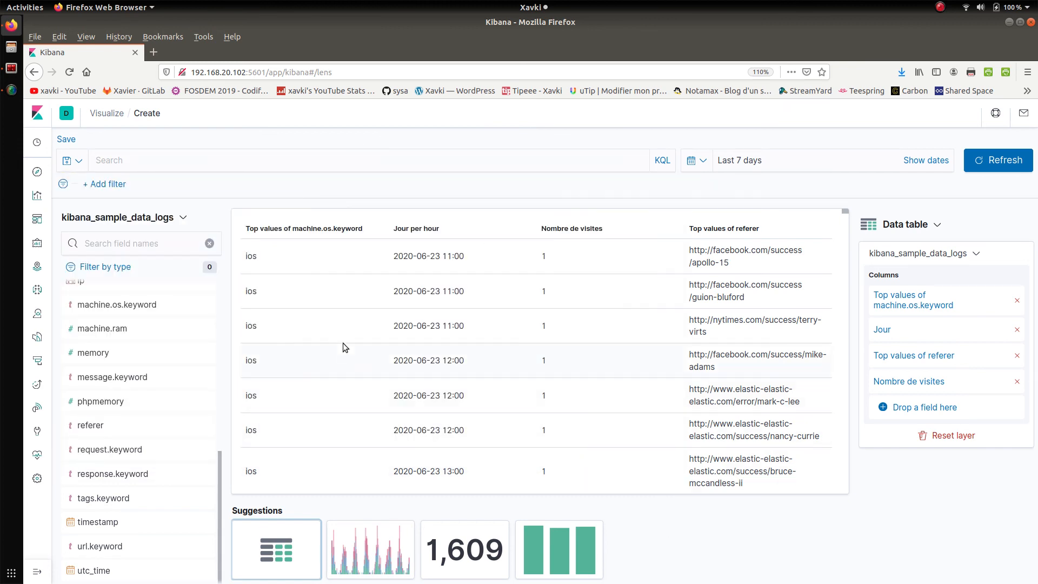
click(267, 161)
text(machi)
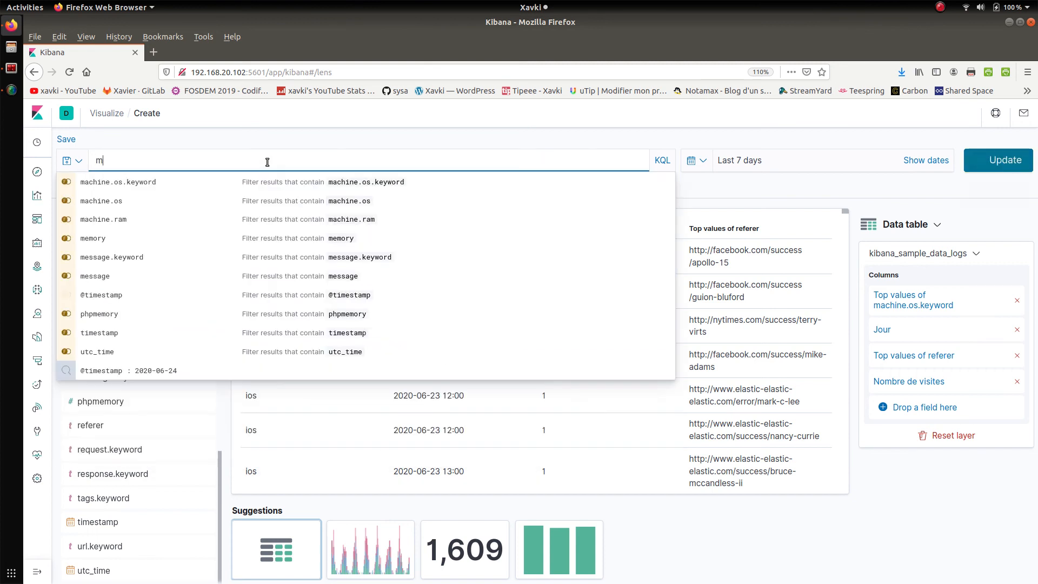
key(Down)
key(Down)
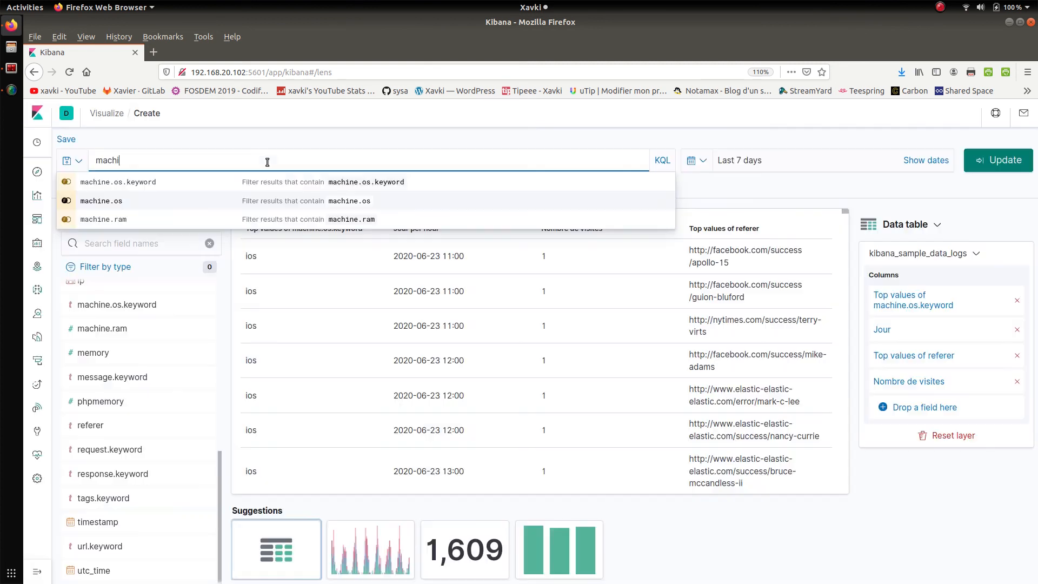
key(Up)
key(Down)
key(Return)
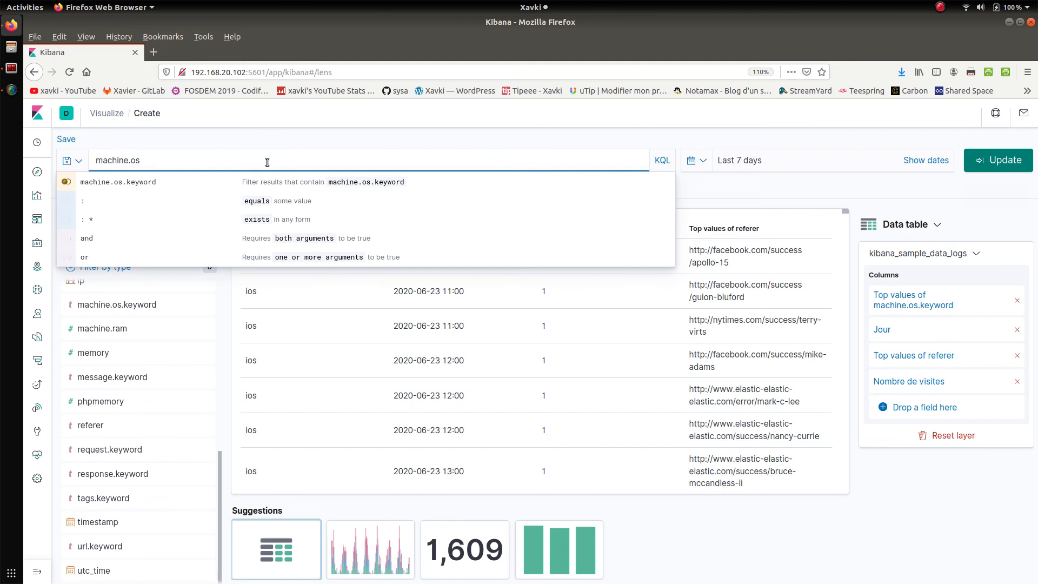
text(: )
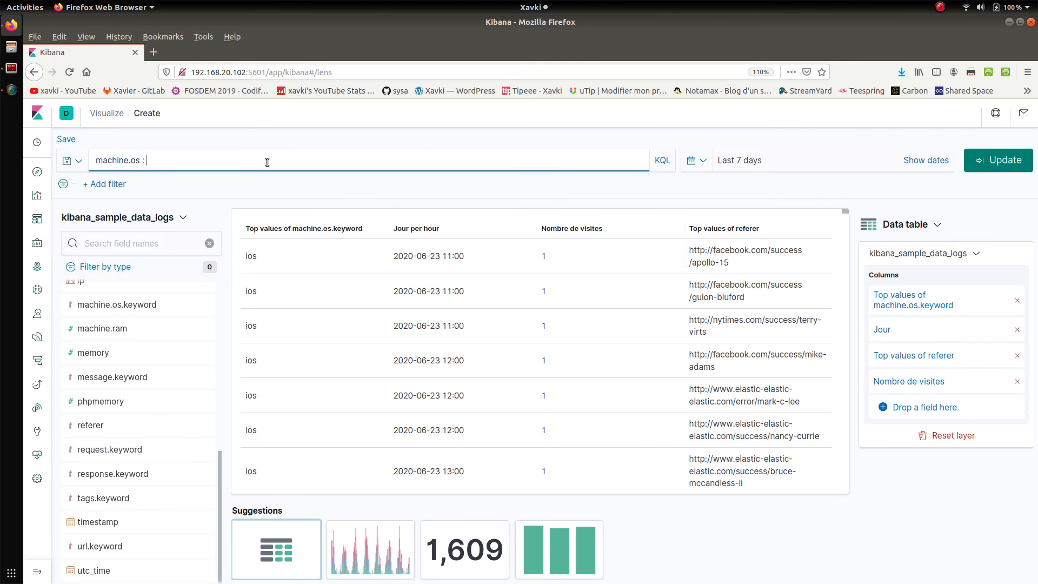
text(win)
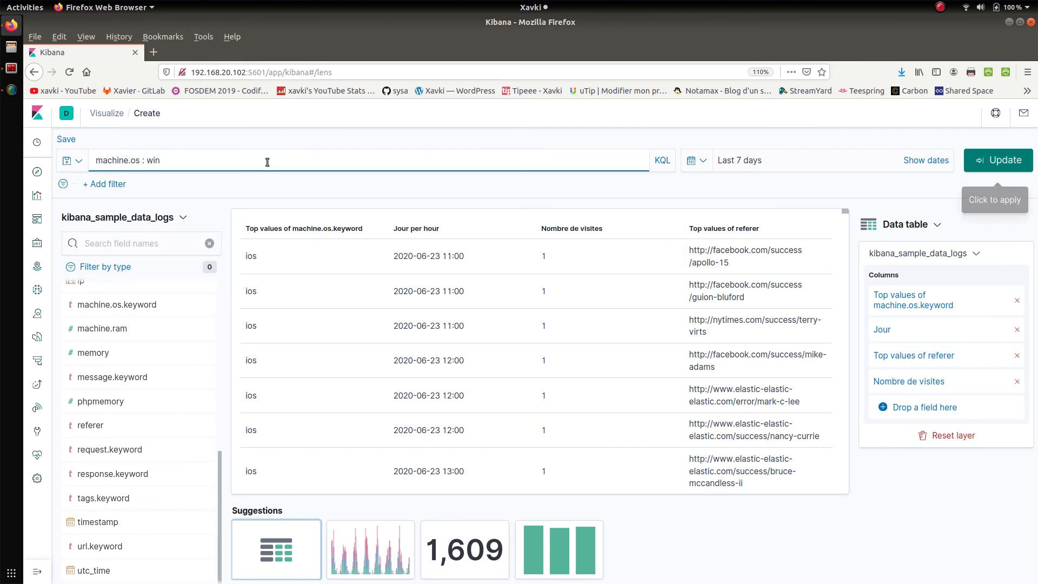
key(Return)
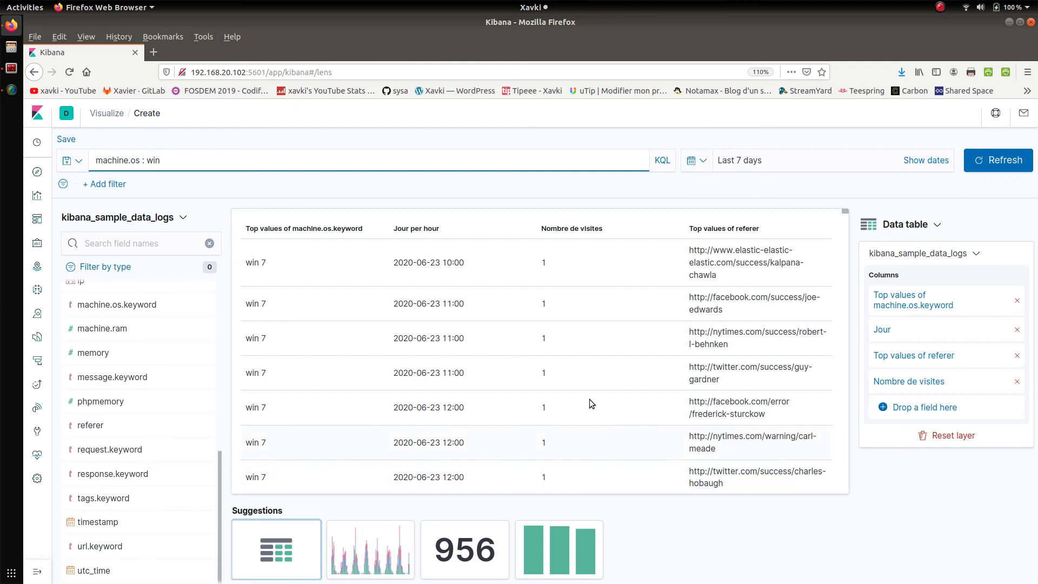
Examine the fields available for a new filter and the Kibana Query Language syntax options, leaving both unchanged
click(114, 184)
click(194, 260)
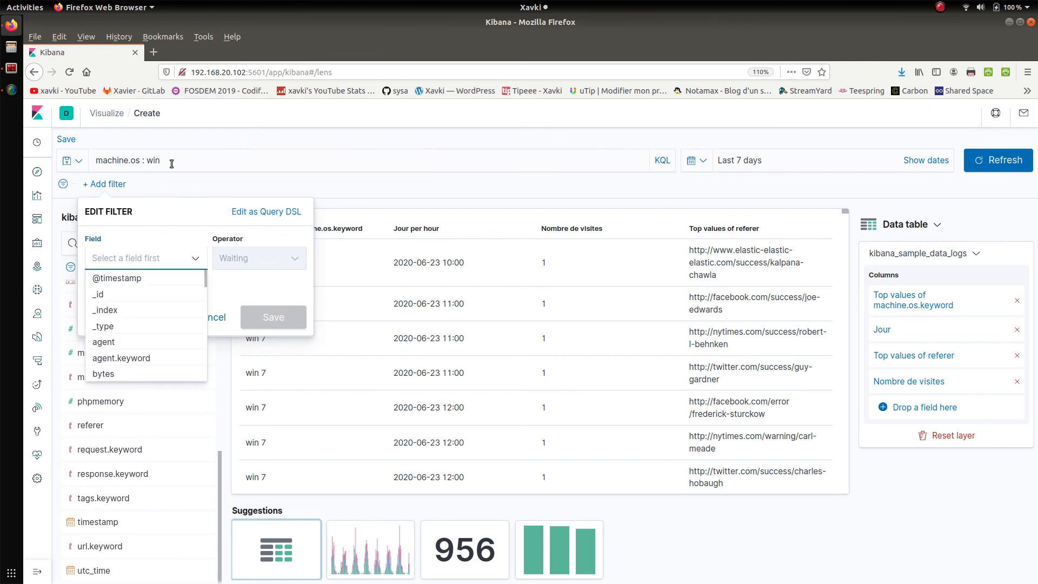
drag(206, 279, 210, 304)
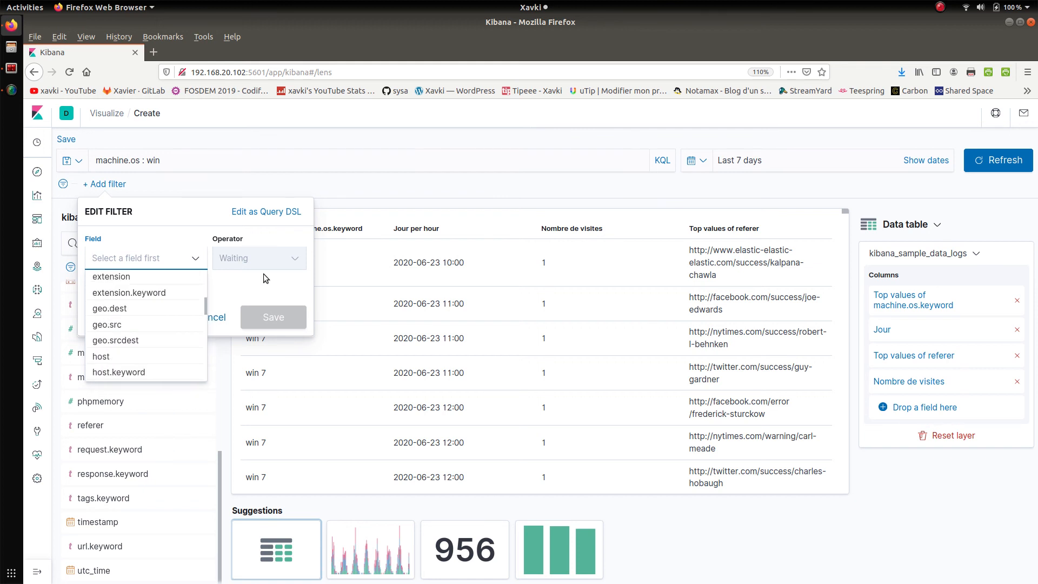
click(348, 192)
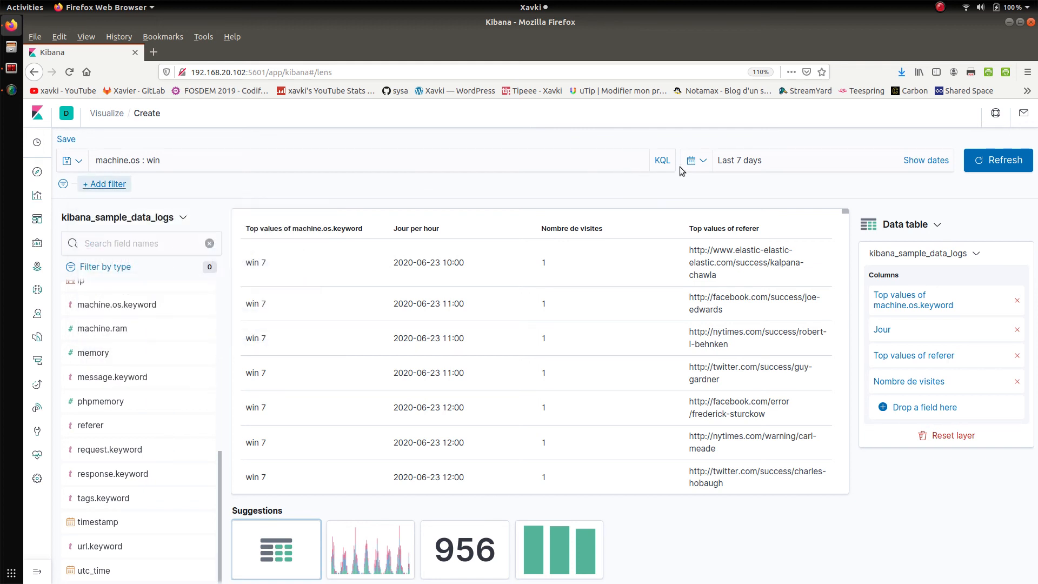
click(663, 161)
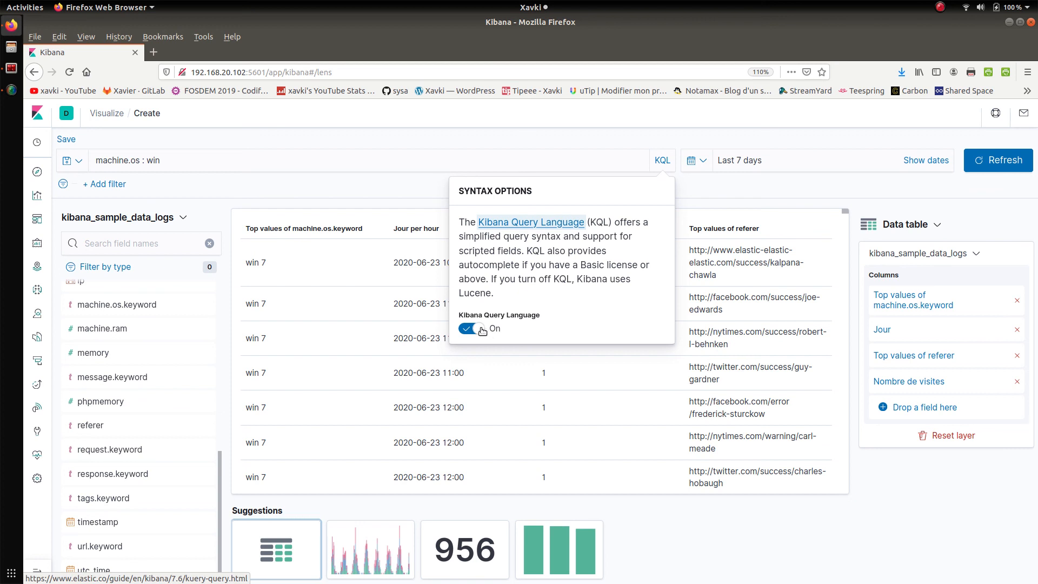
click(401, 189)
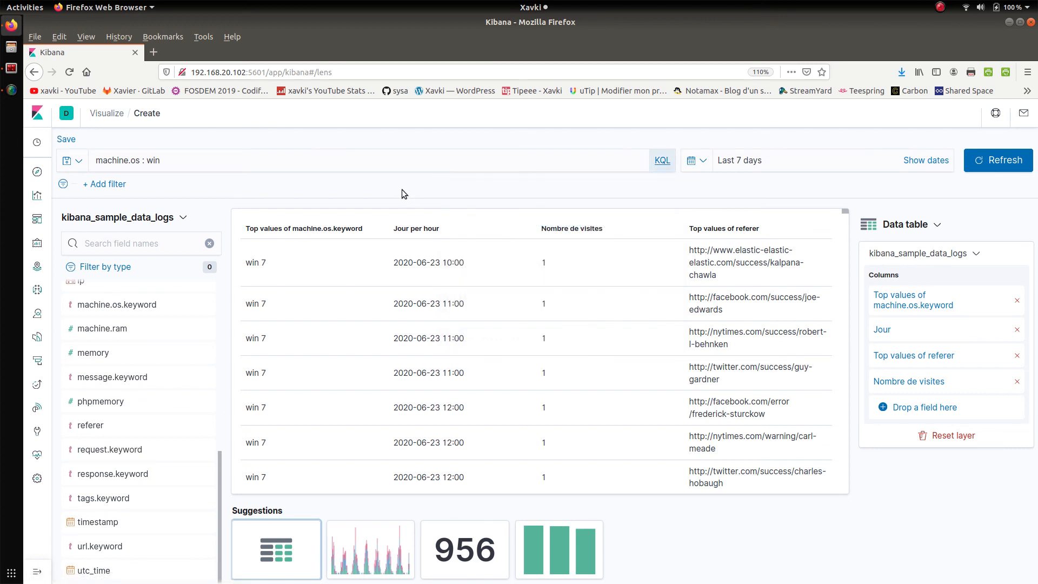